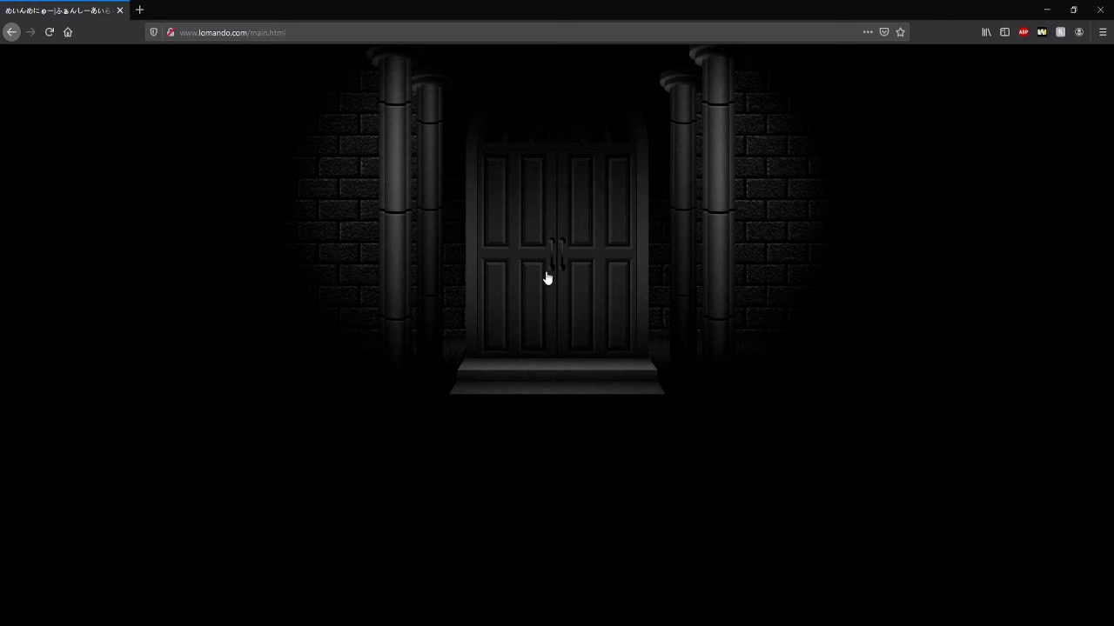
Step: Open the castle door, choose the leftmost mirror, pass the masks, and follow the red-text link
click(547, 278)
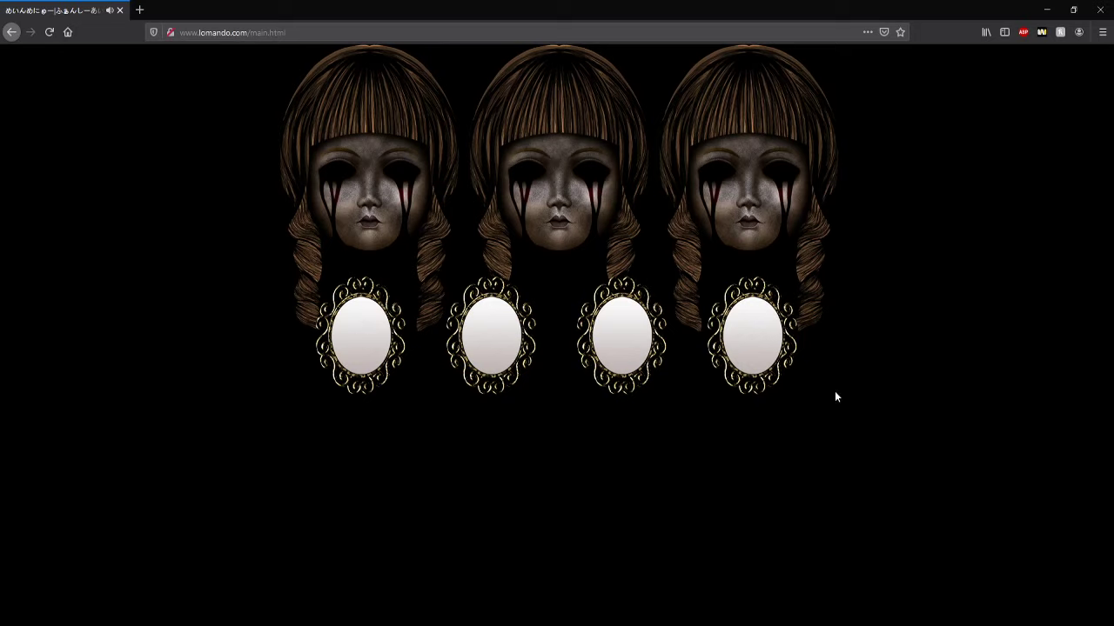
click(372, 345)
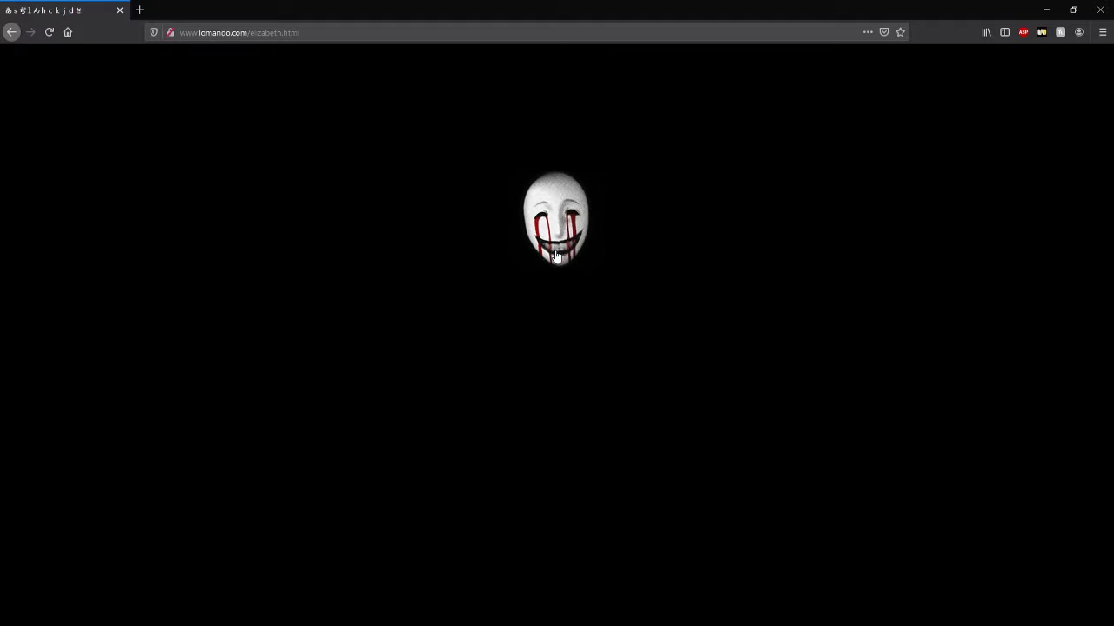
click(557, 256)
click(406, 114)
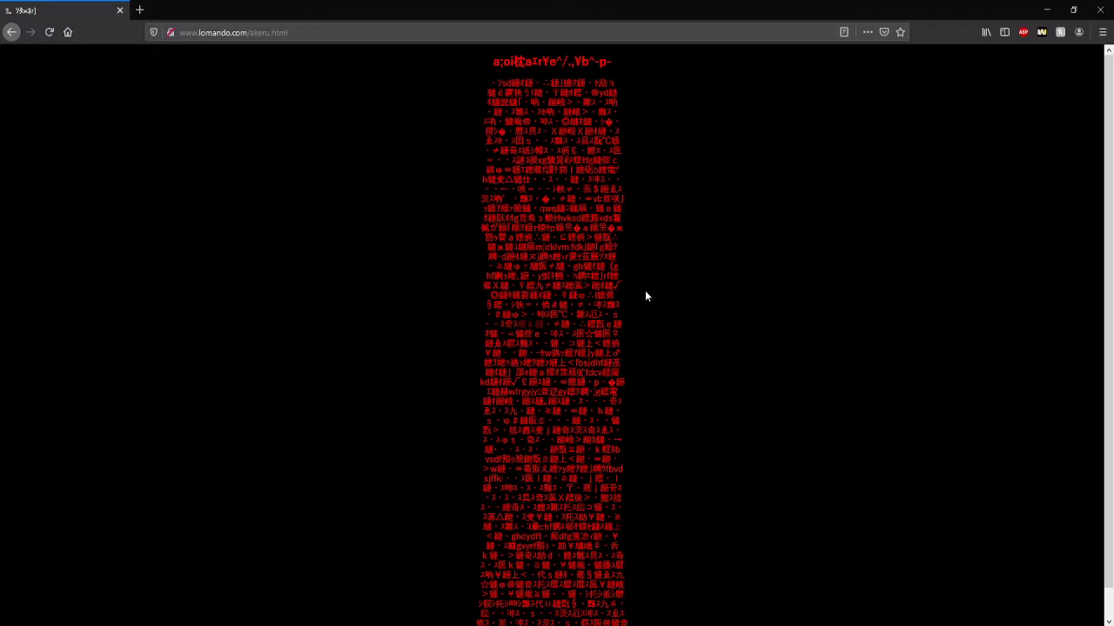
click(541, 332)
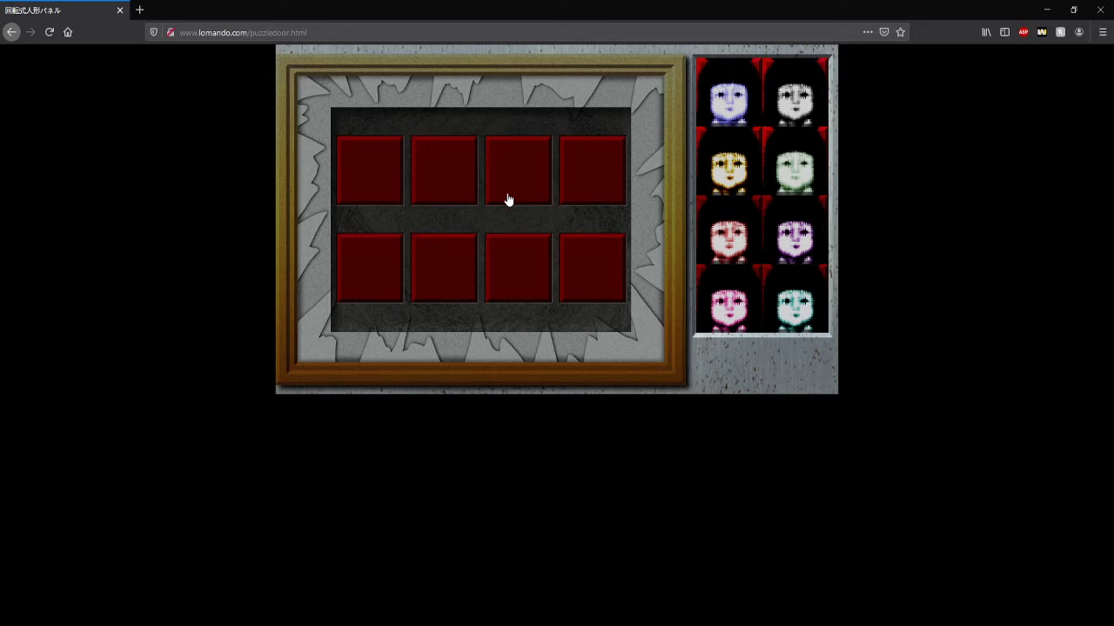
Step: Cycle the top and bottom tiles to the right doll faces, second yellow, bottom-right pink
click(452, 194)
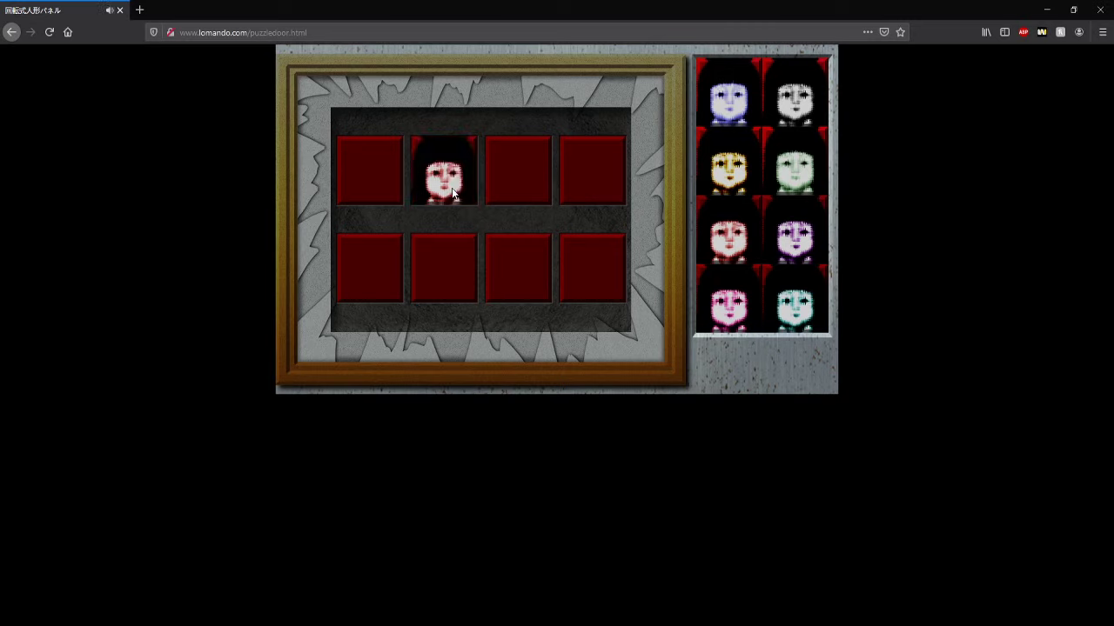
click(459, 196)
click(460, 197)
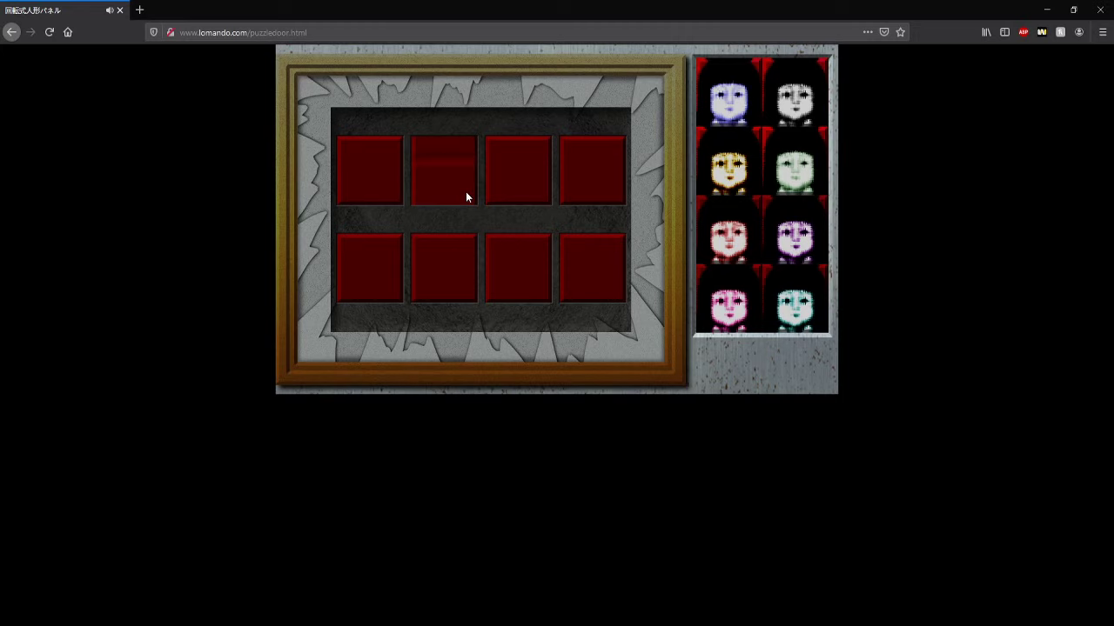
click(537, 193)
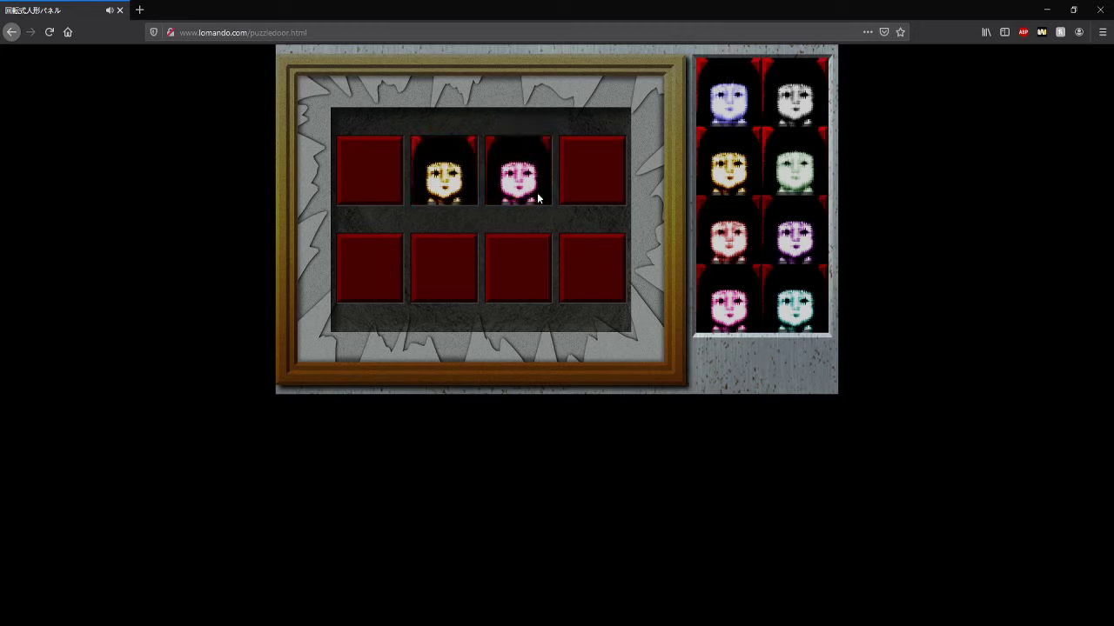
click(537, 193)
click(582, 195)
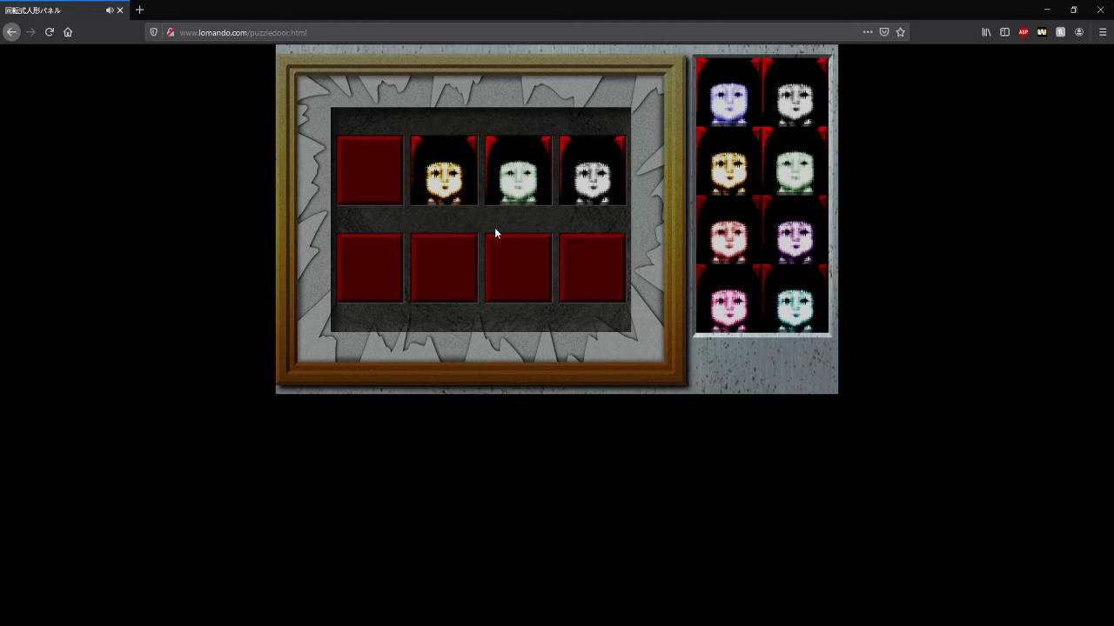
click(371, 285)
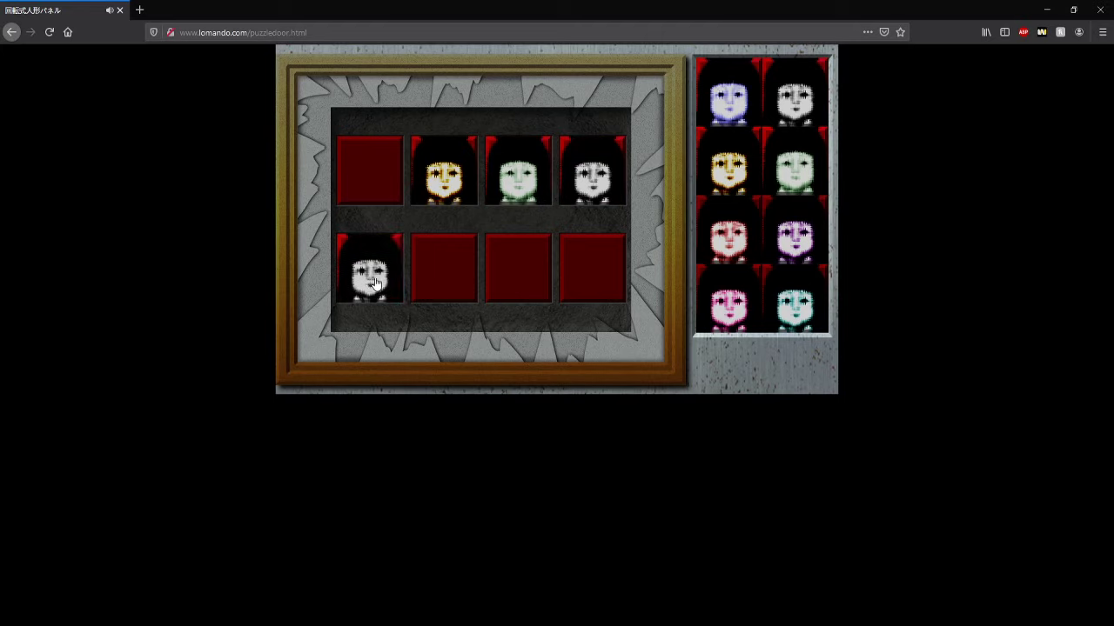
click(532, 270)
click(532, 270)
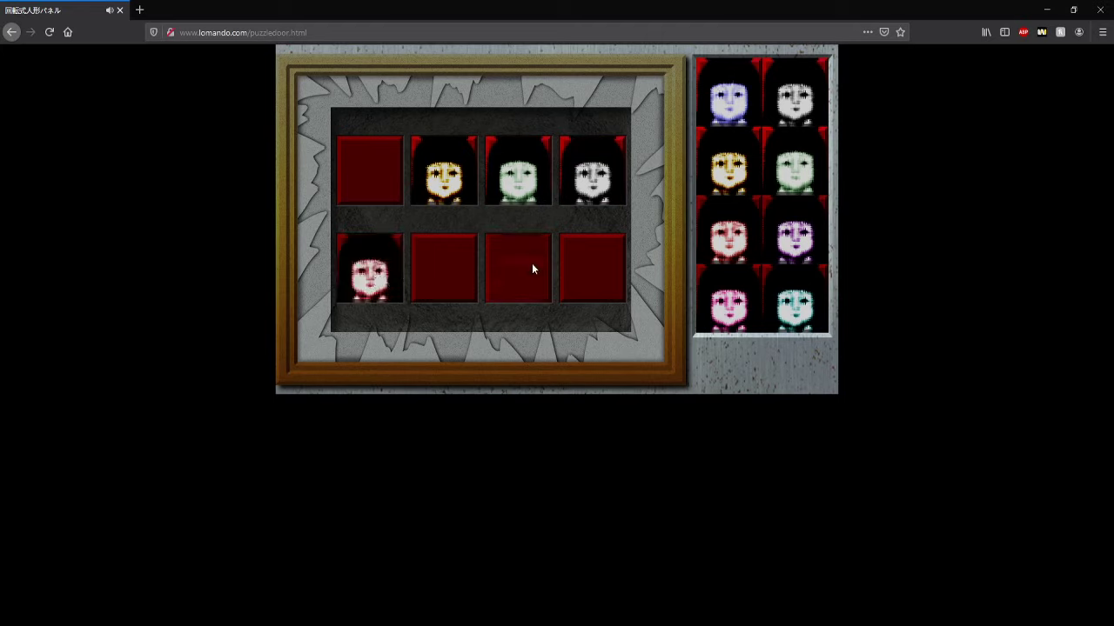
click(596, 273)
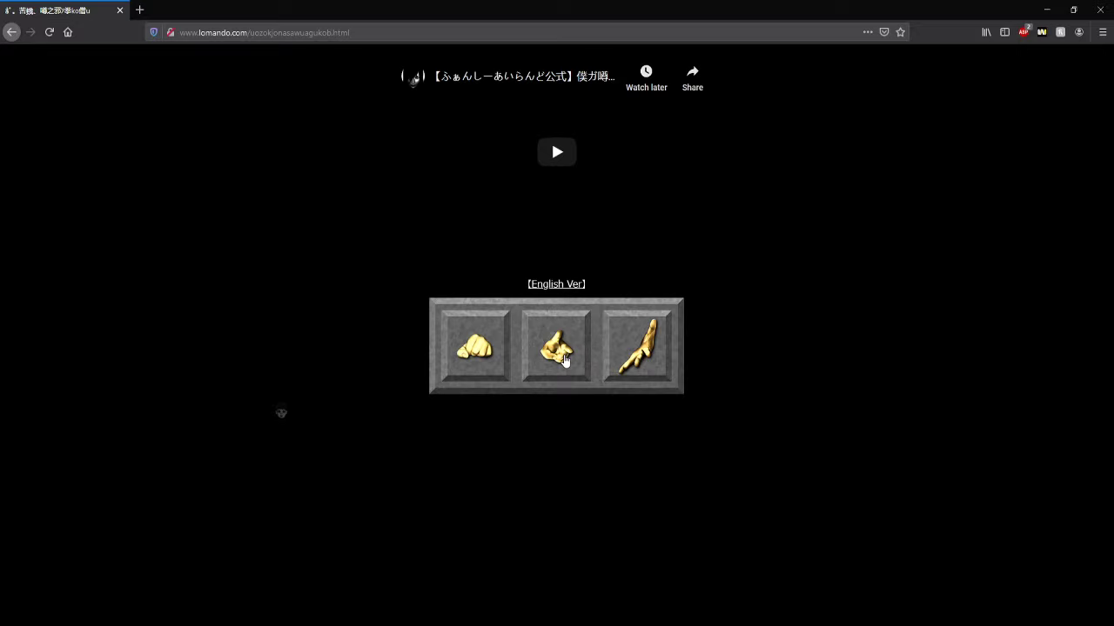
Step: Try rock and paper, switch to the English version, then win with scissors
click(490, 361)
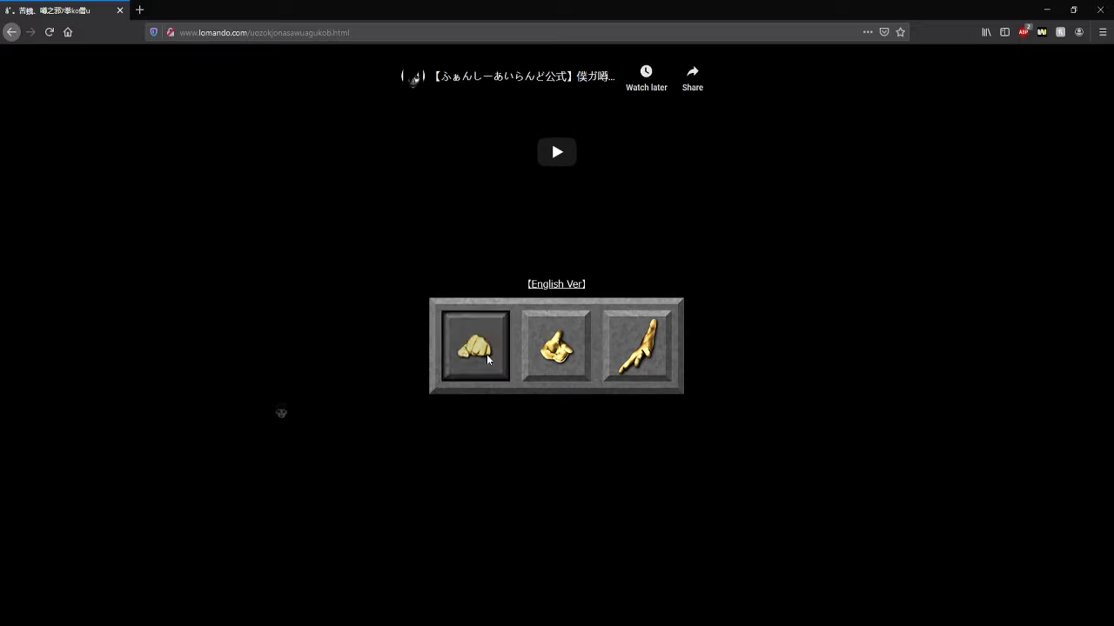
click(643, 364)
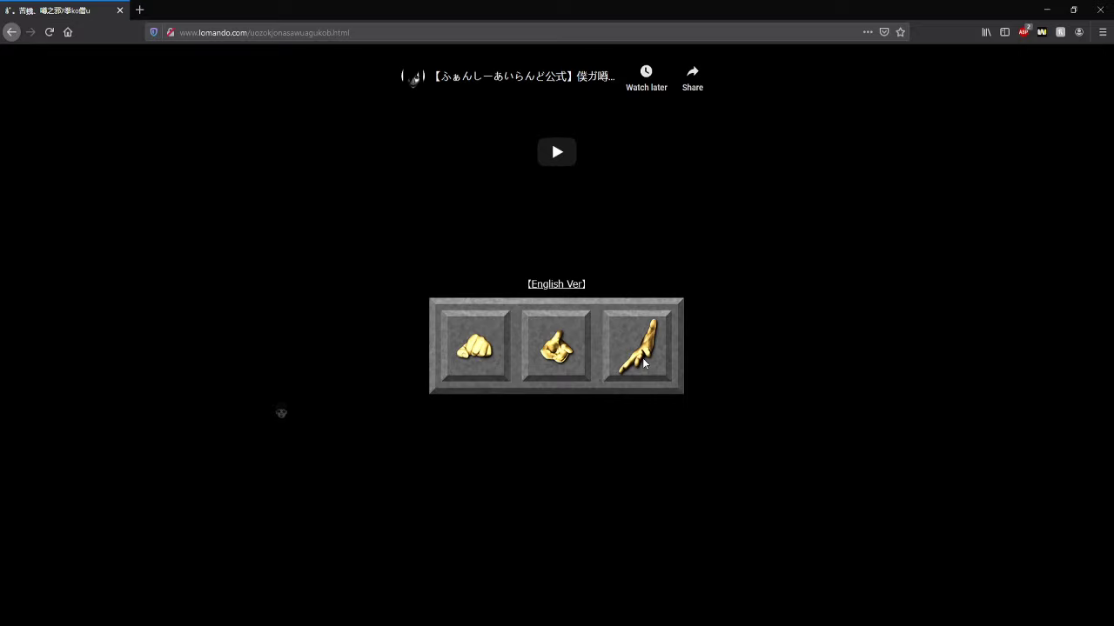
click(560, 356)
click(564, 351)
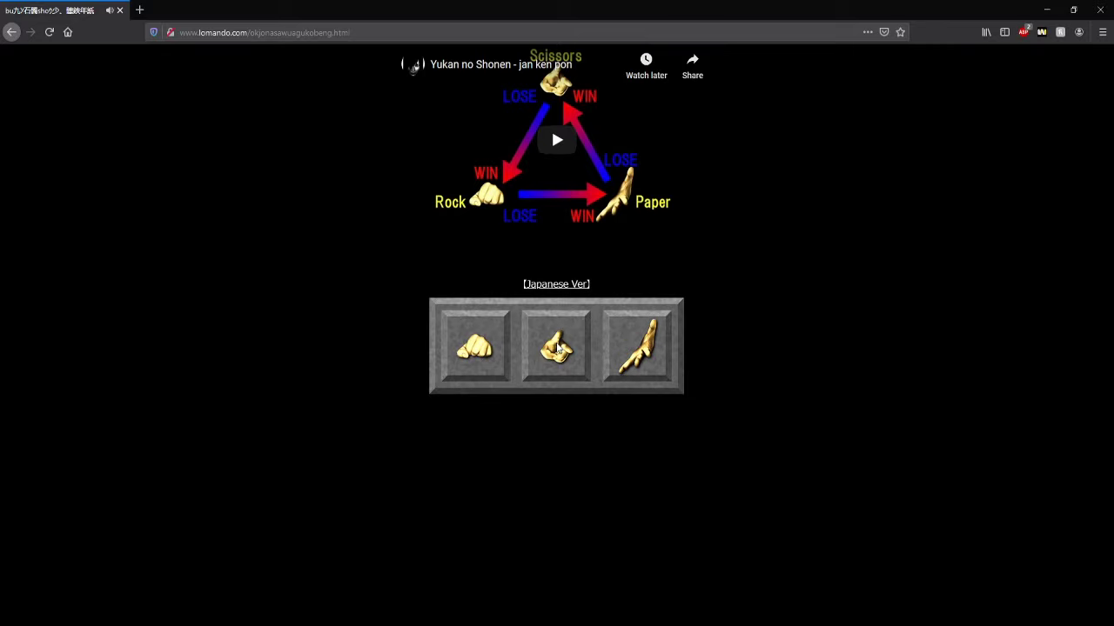
click(557, 349)
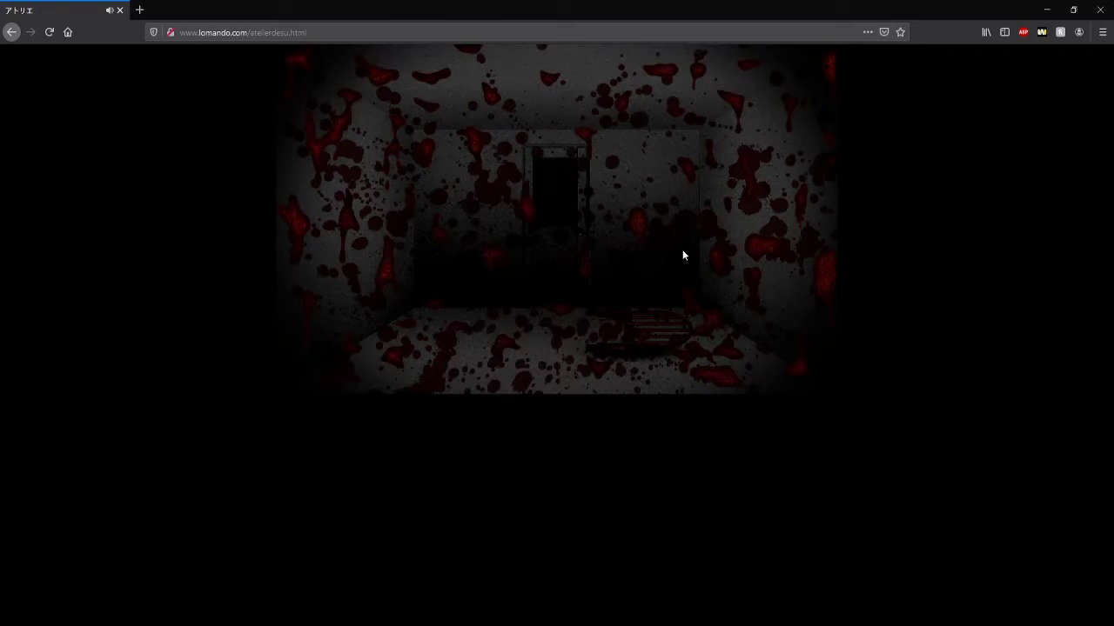
Step: Advance past the blood-splattered atelier room
click(562, 229)
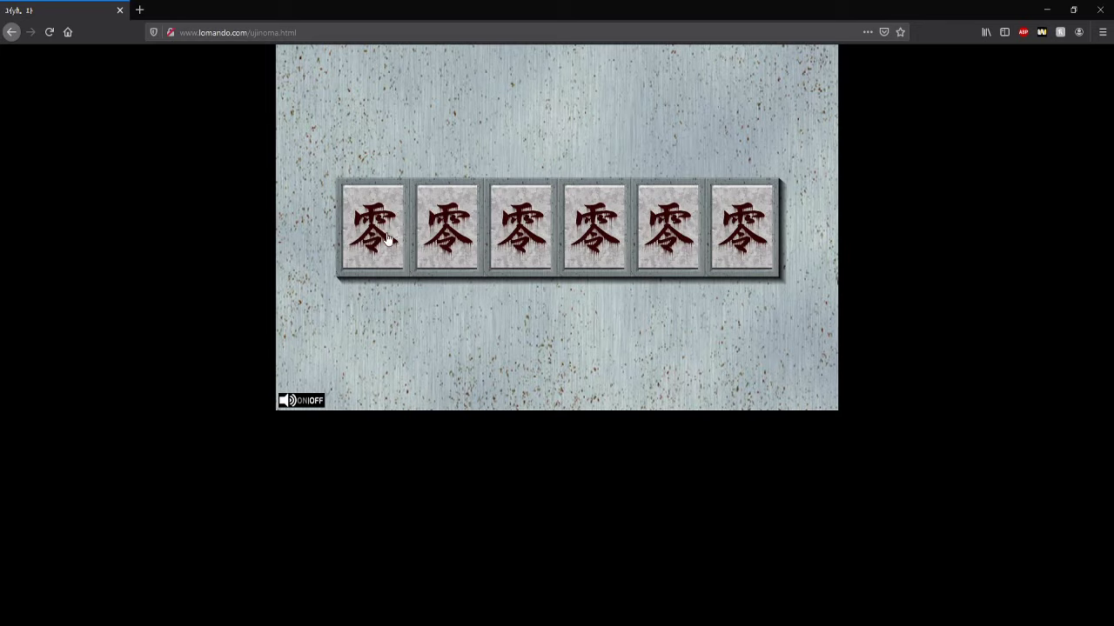
Step: Set the first four numeral tiles to 肆, 壱, 弐 and 伍
click(388, 239)
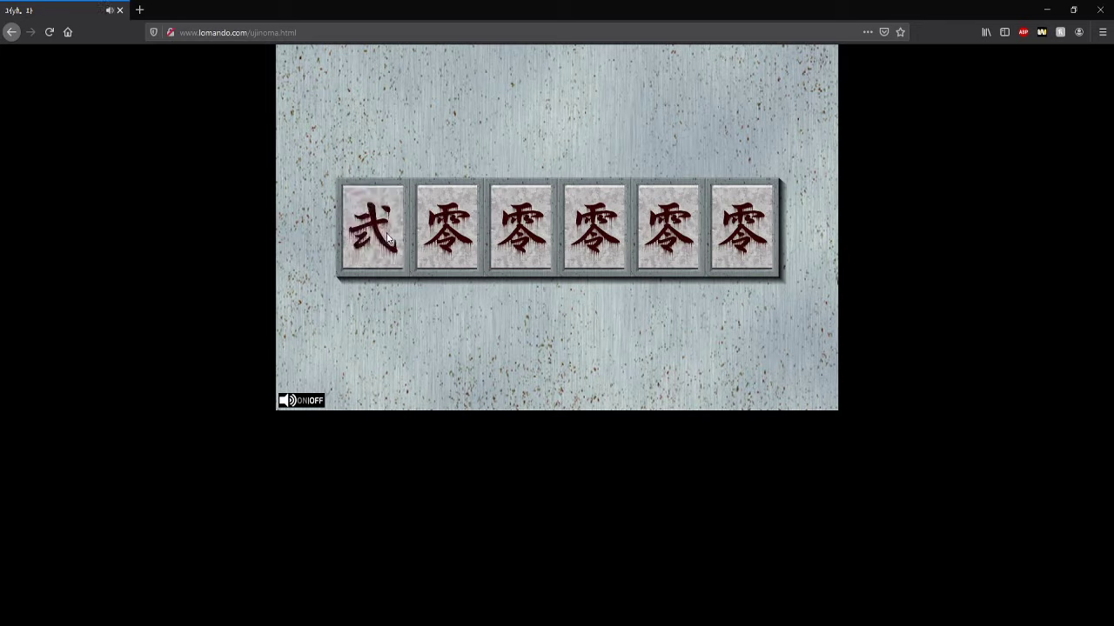
click(388, 238)
click(388, 238)
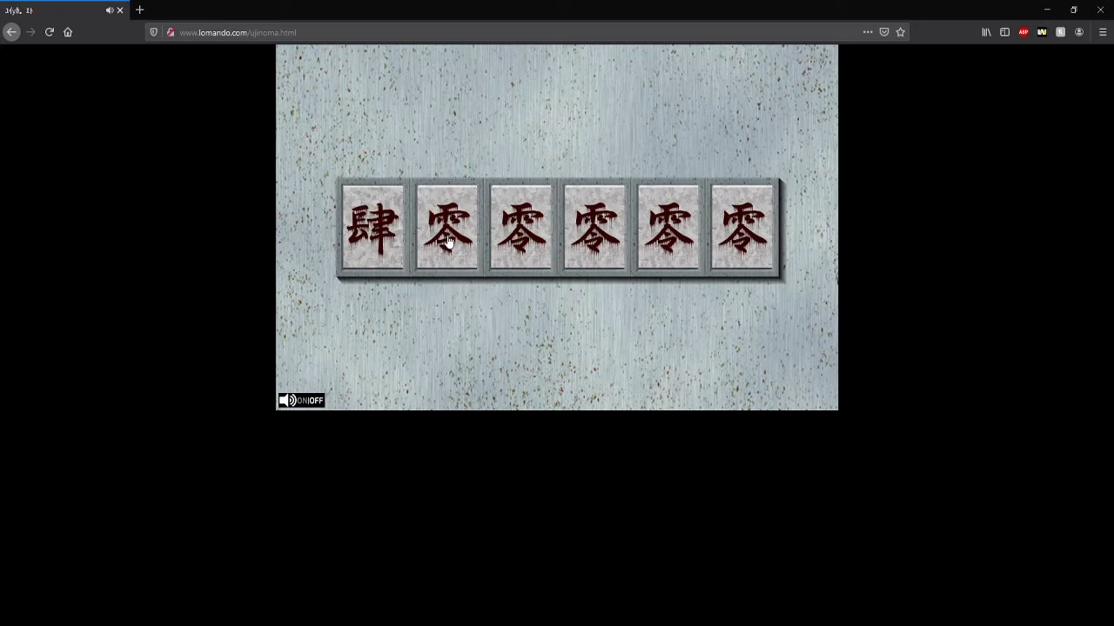
click(447, 241)
click(524, 241)
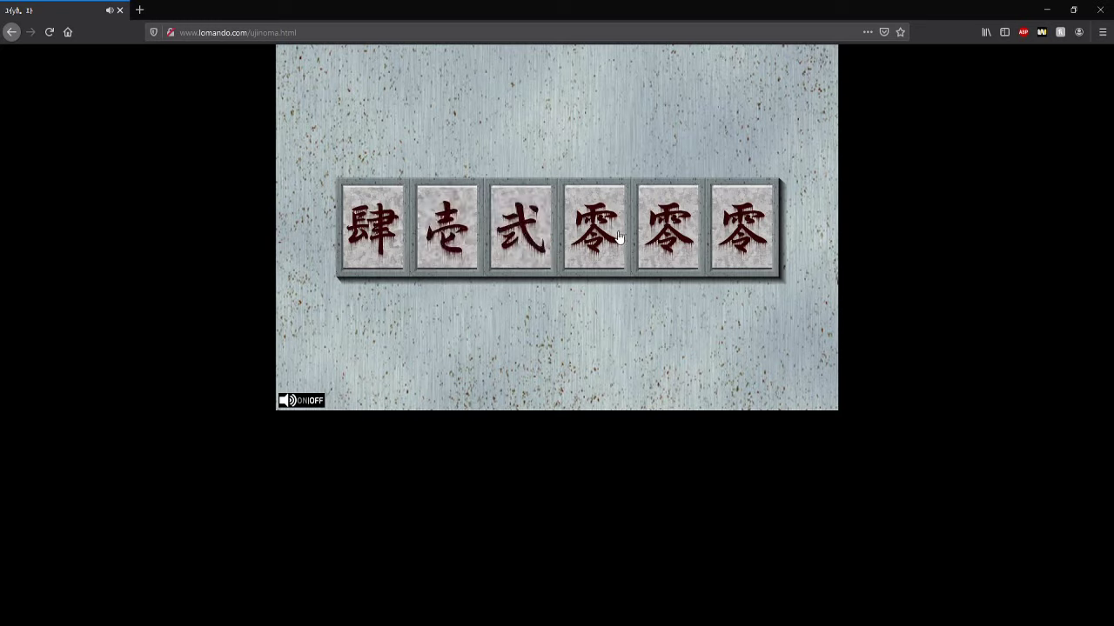
click(618, 235)
click(616, 235)
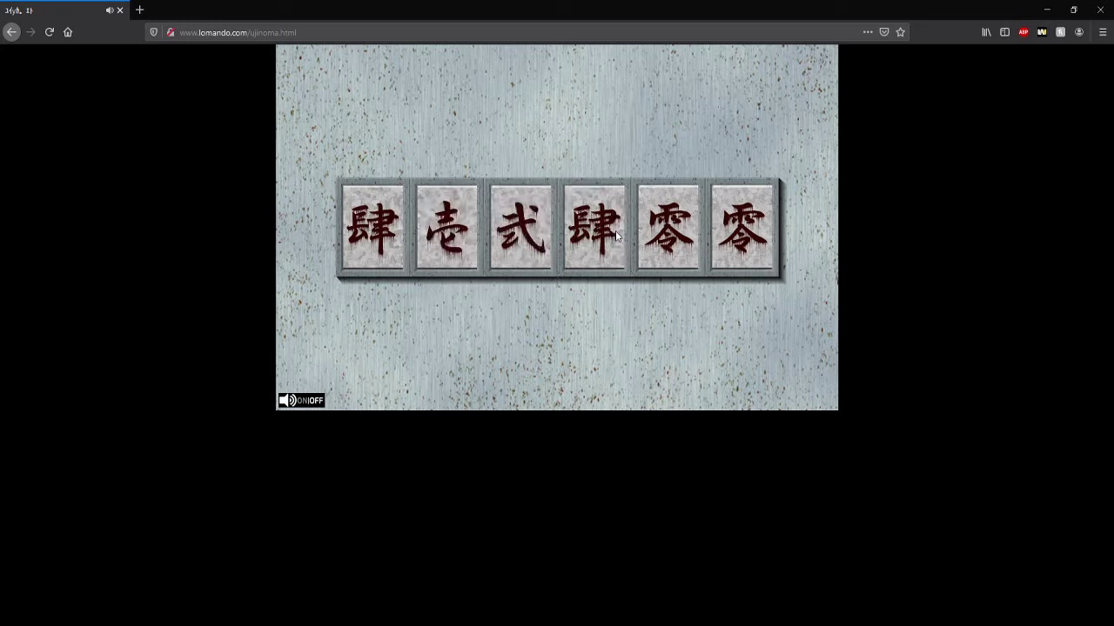
click(616, 235)
Step: Set the fifth tile to 伍 and the sixth tile to 捌
click(672, 237)
click(672, 237)
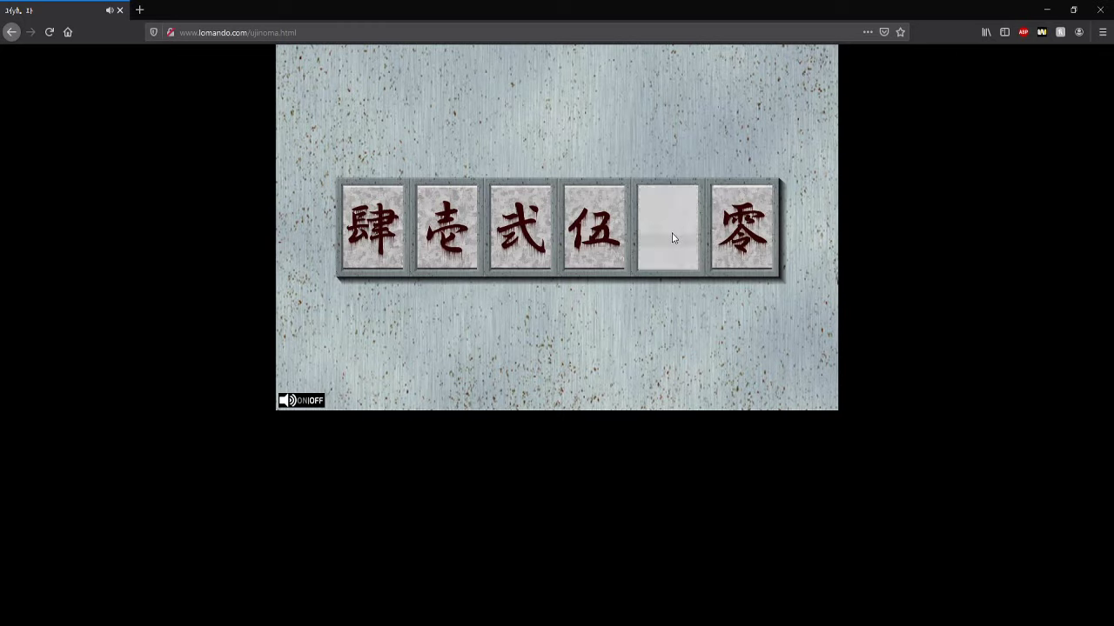
click(671, 238)
click(722, 244)
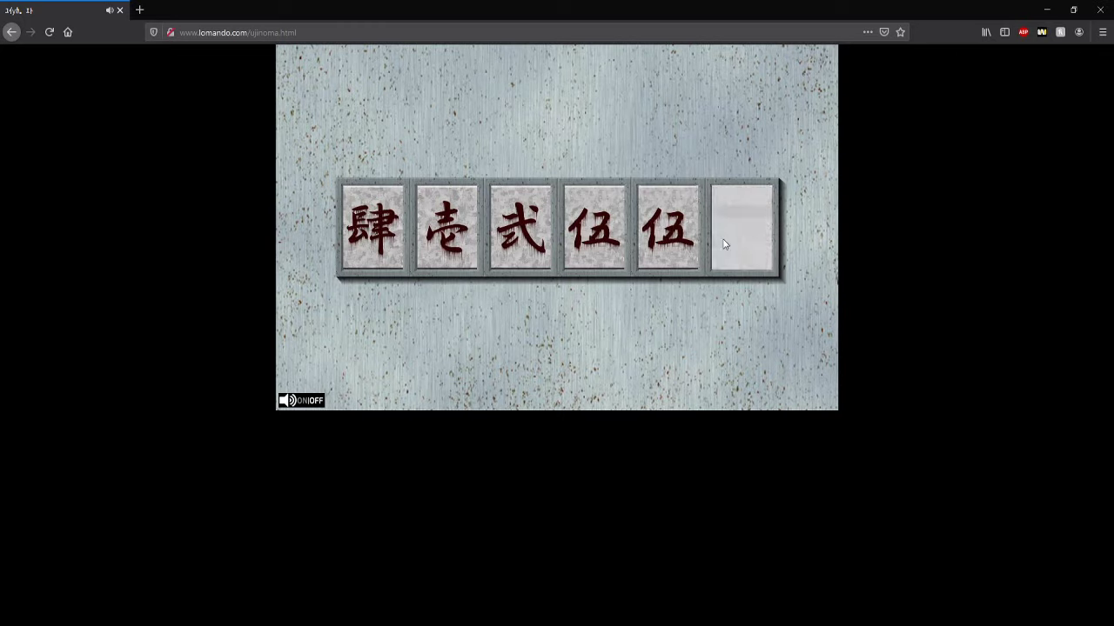
click(723, 242)
click(726, 241)
click(736, 245)
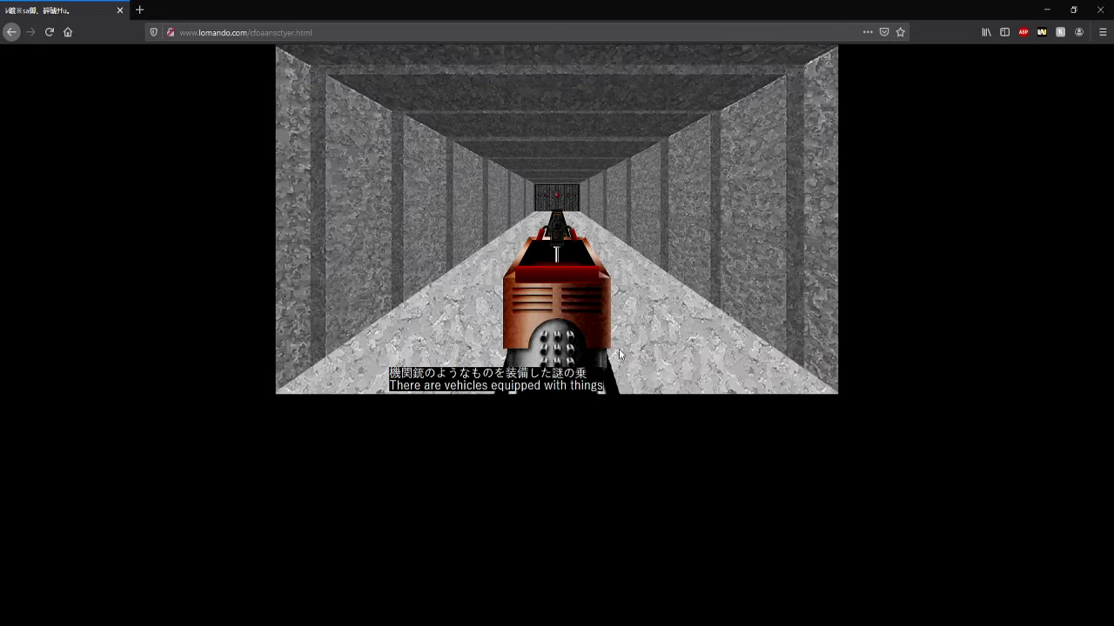
Step: Agree to ride the armed vehicle and shoot the box, rail, wall and eyeball targets
click(609, 369)
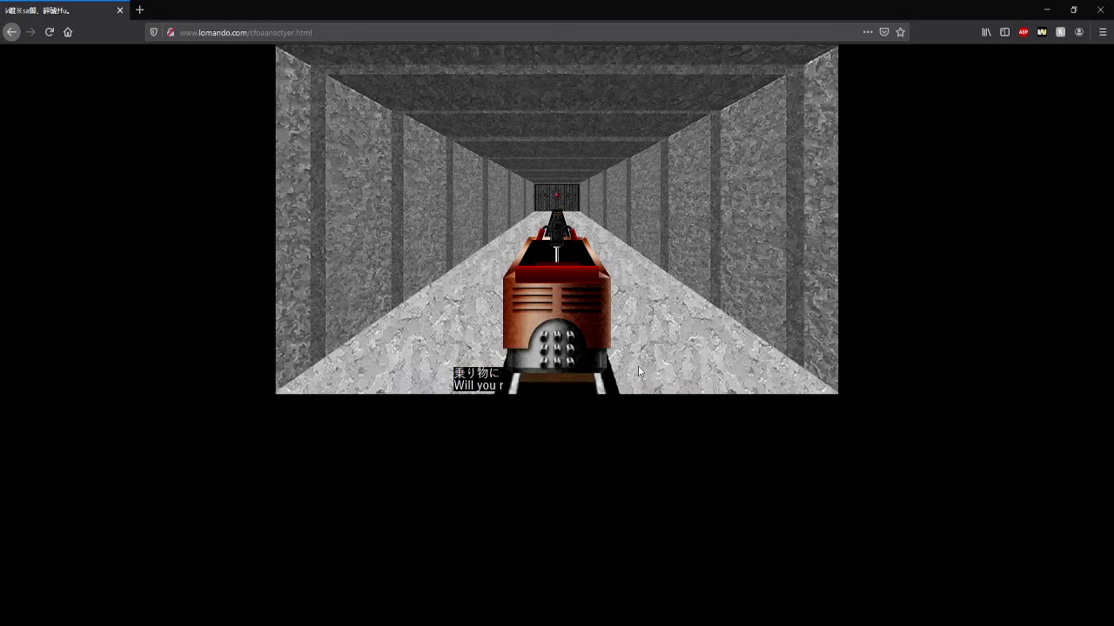
click(619, 377)
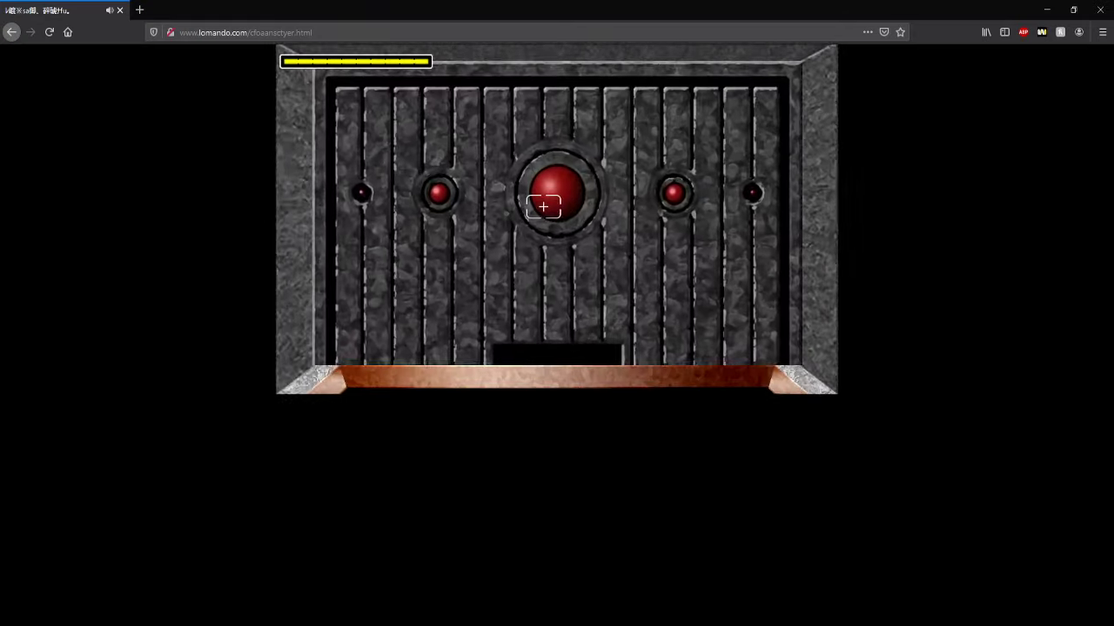
click(541, 294)
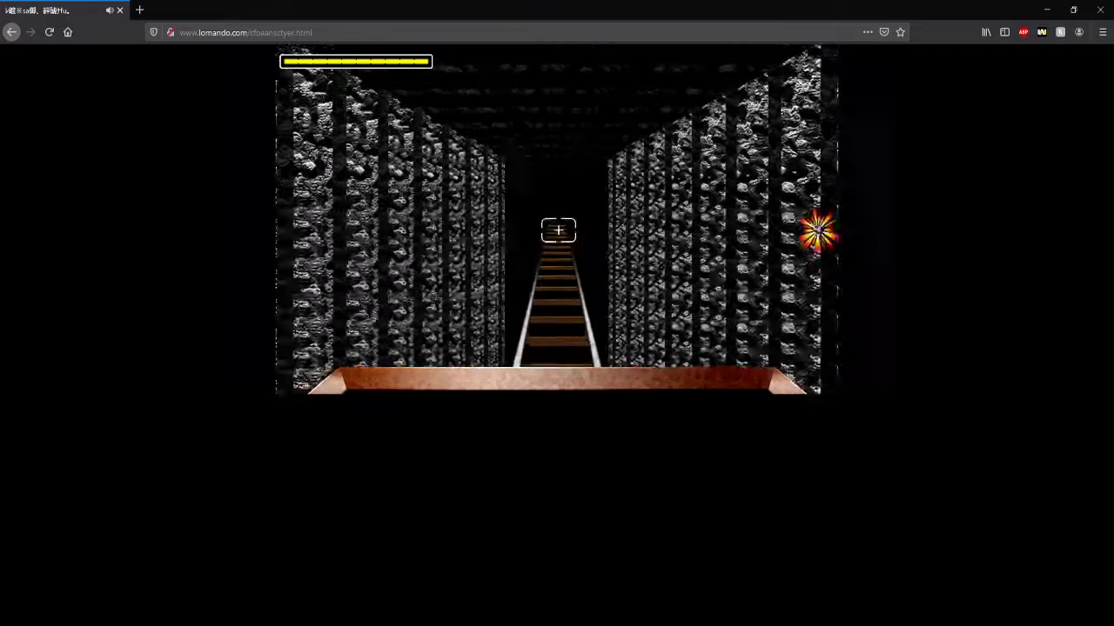
click(559, 235)
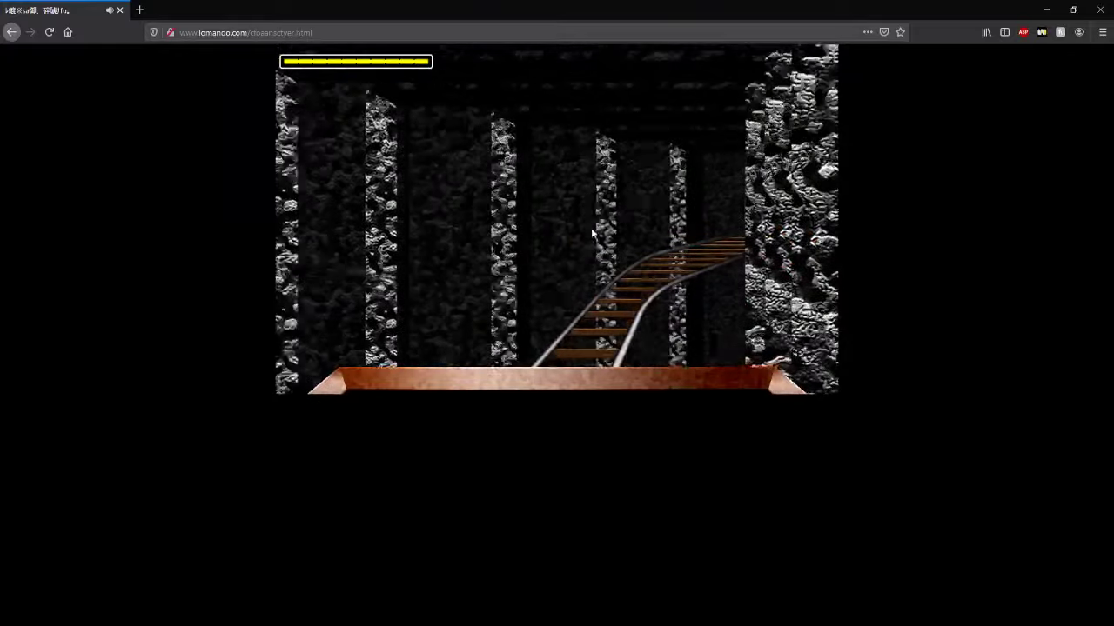
click(808, 236)
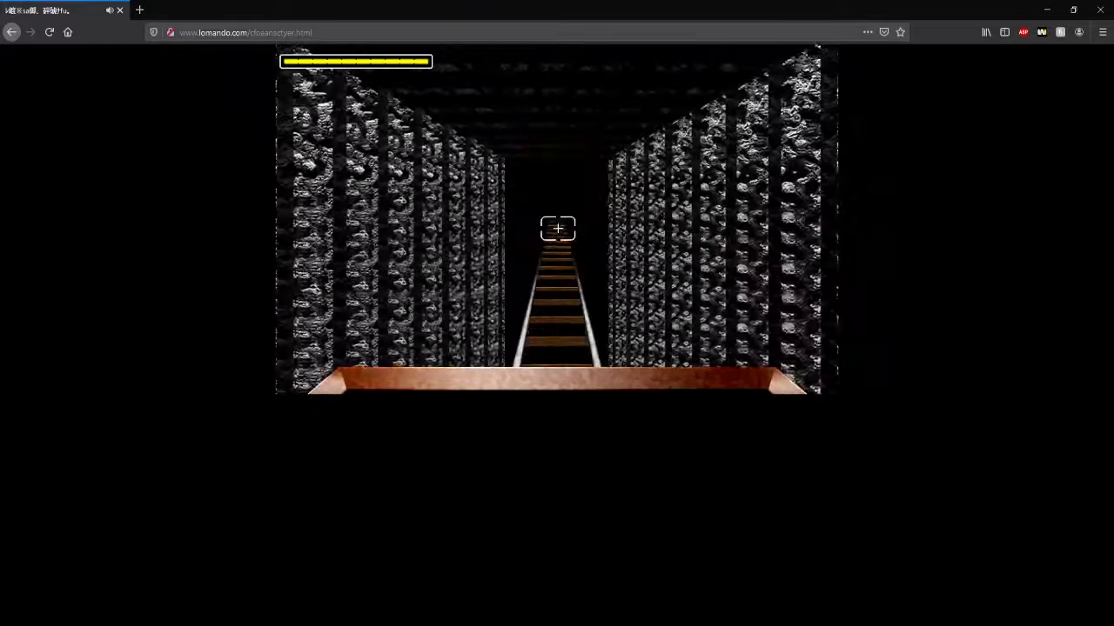
click(370, 218)
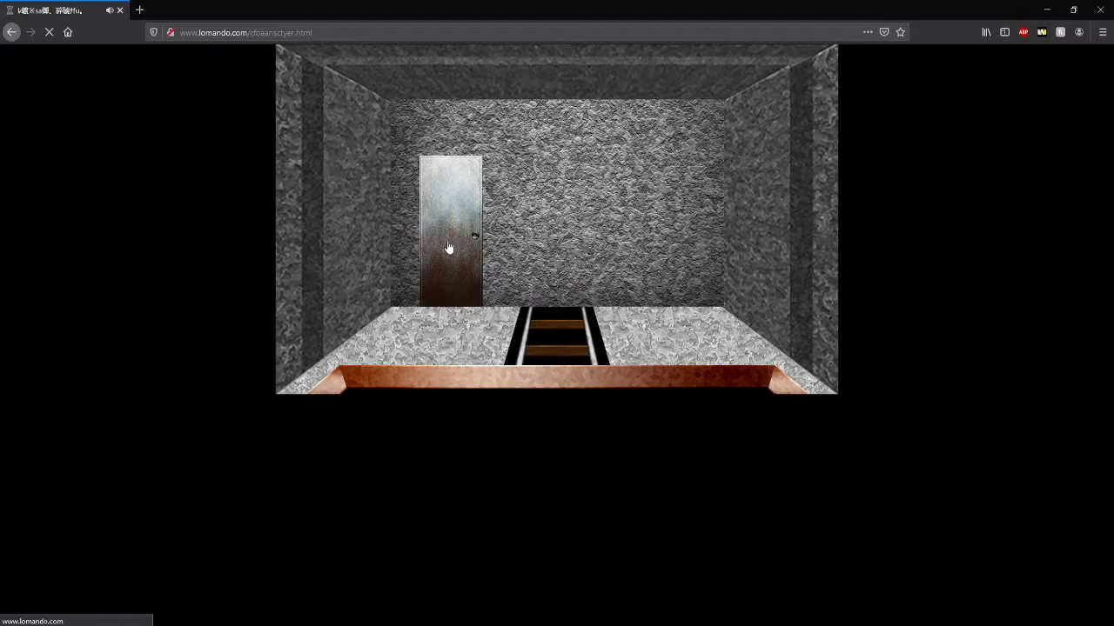
Step: Go through the stone room's door toward Eye Daddy's chamber
click(447, 251)
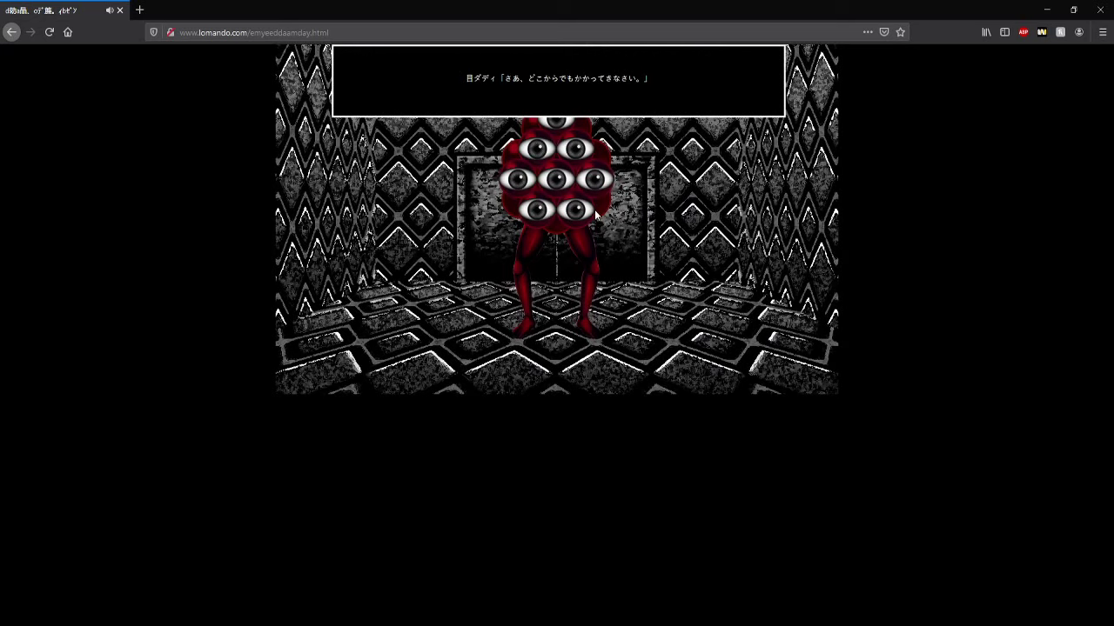
Step: Start the battle and alternate 結界, 銃 and ナタ cards until Eye Daddy falls
click(610, 205)
click(418, 352)
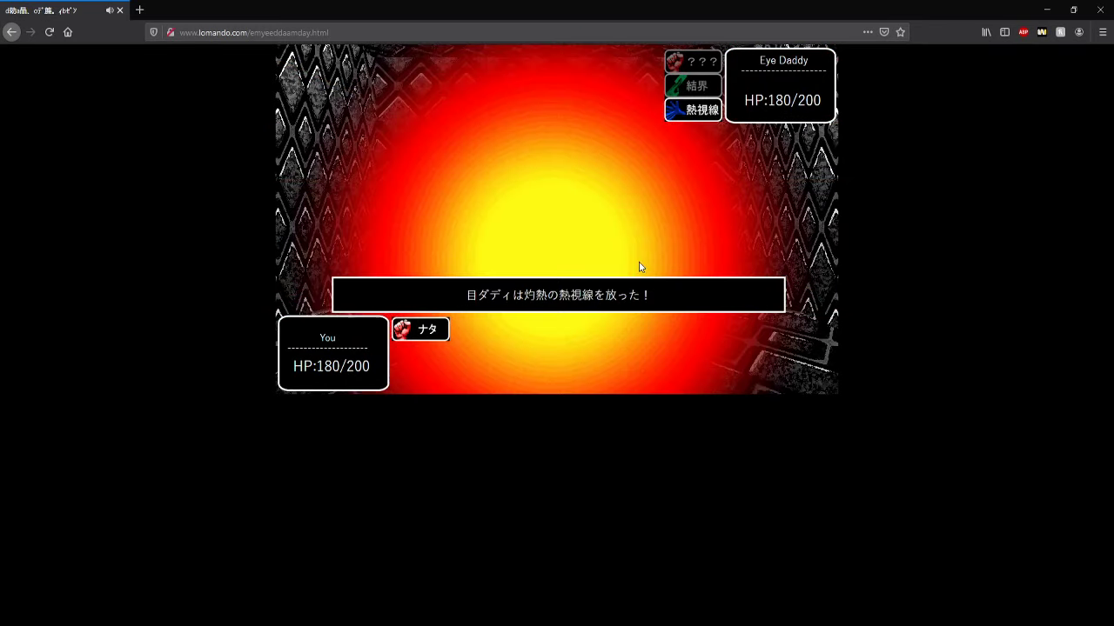
click(427, 380)
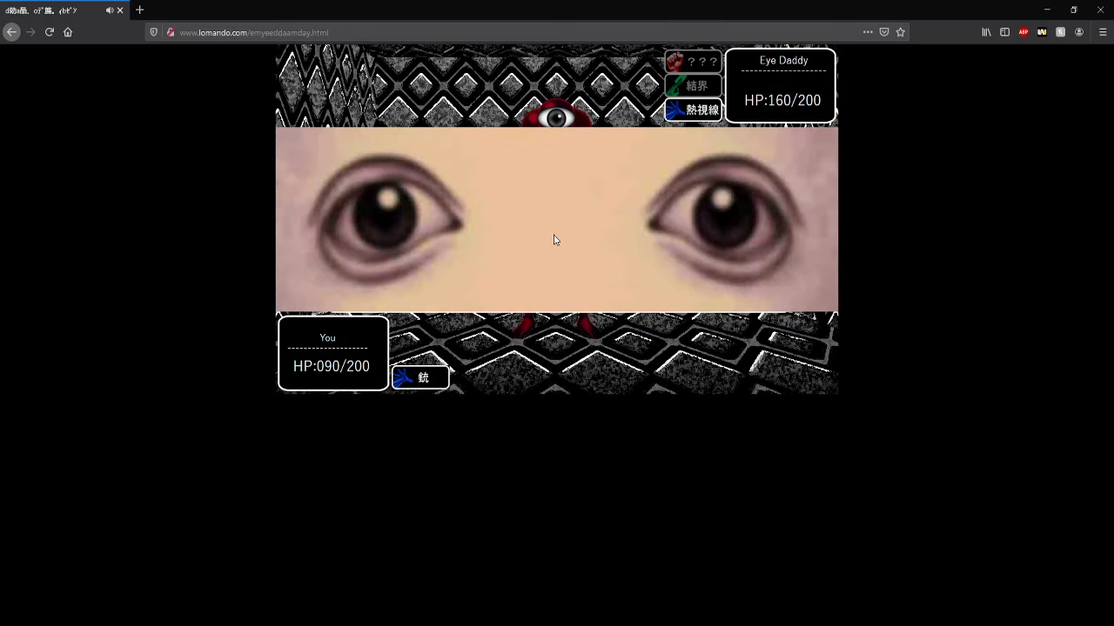
click(418, 353)
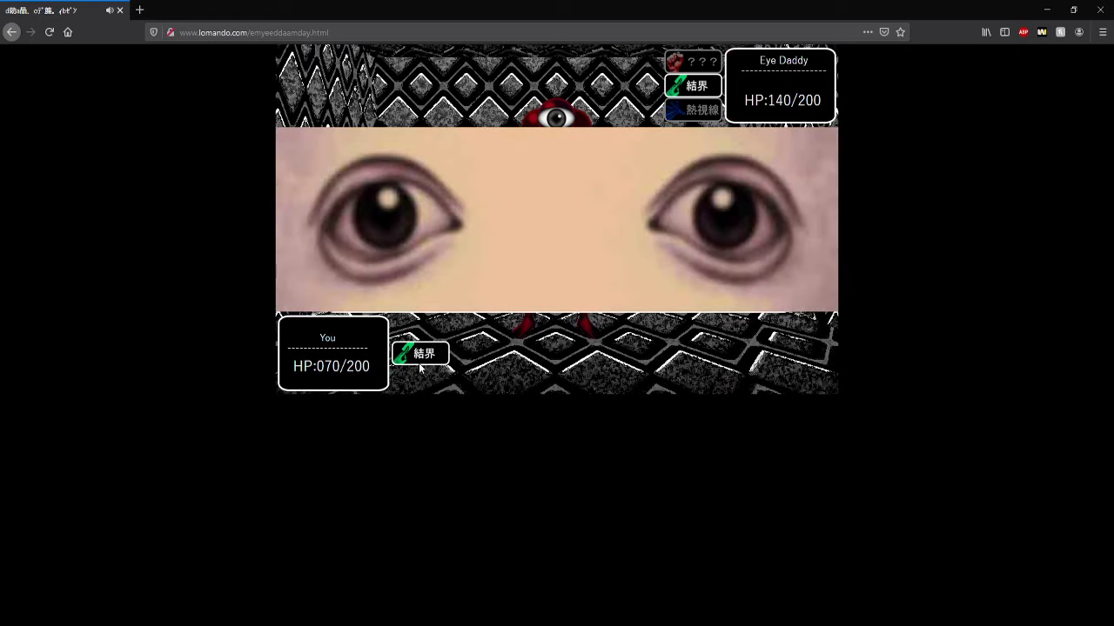
click(420, 379)
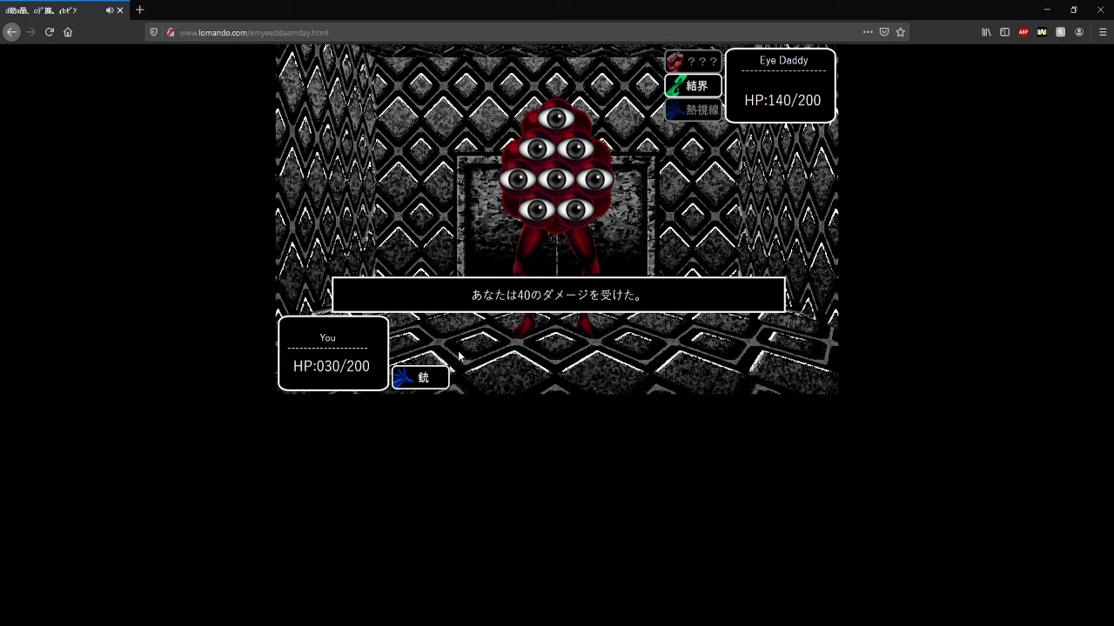
click(426, 329)
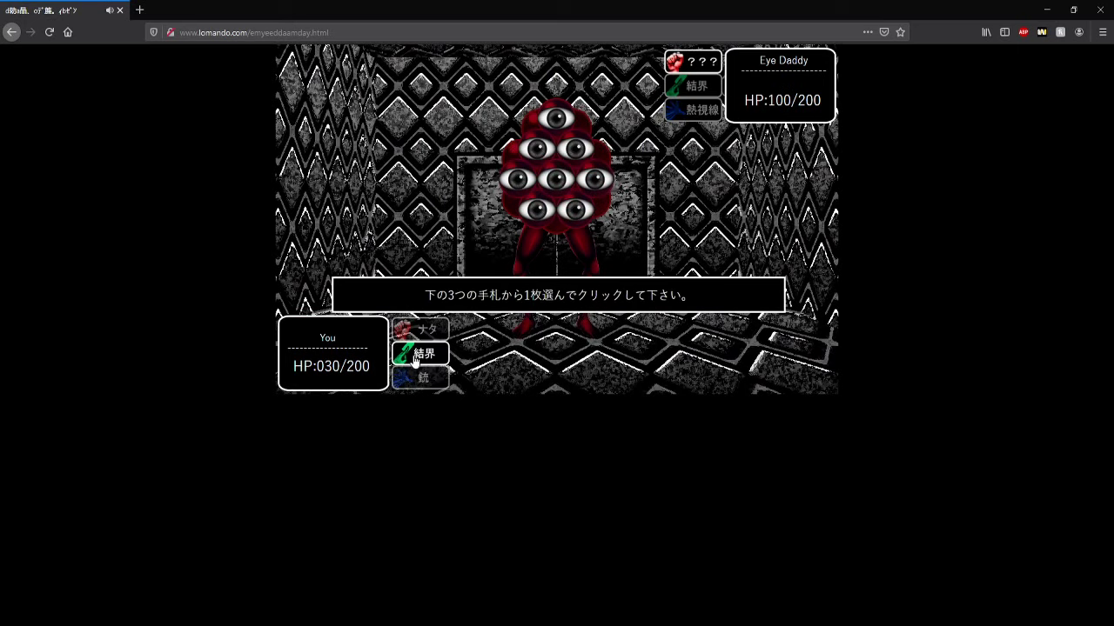
click(415, 355)
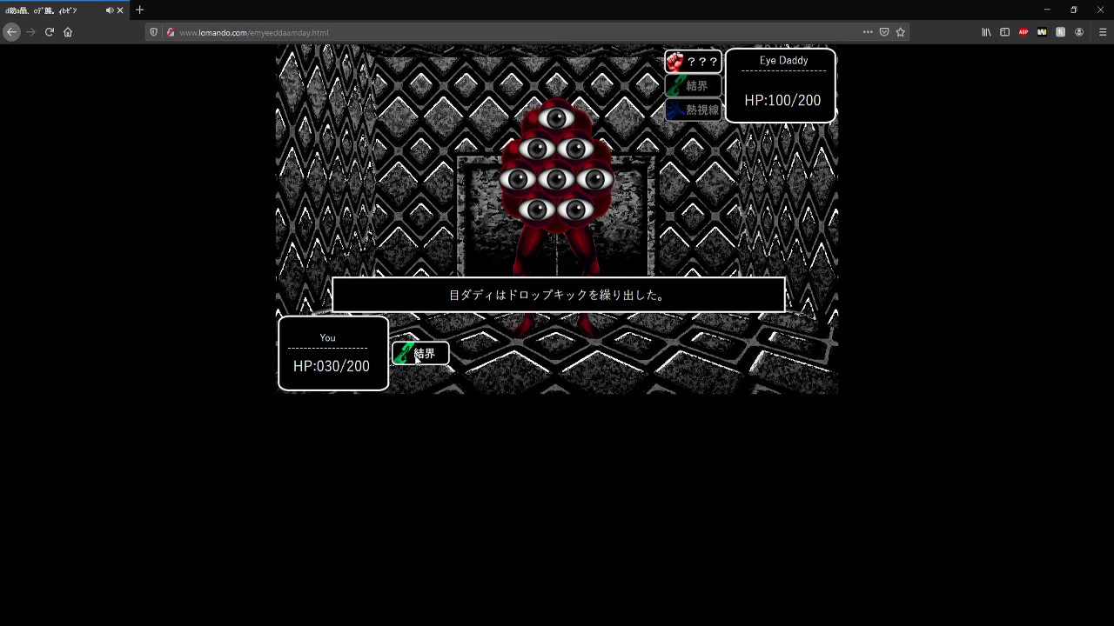
click(422, 379)
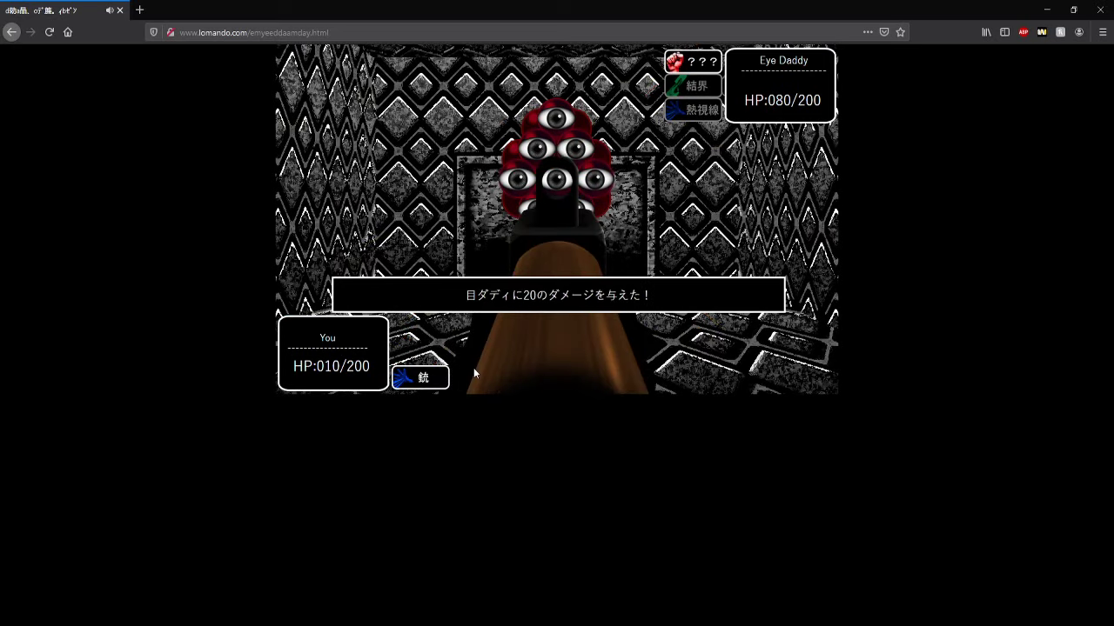
click(425, 355)
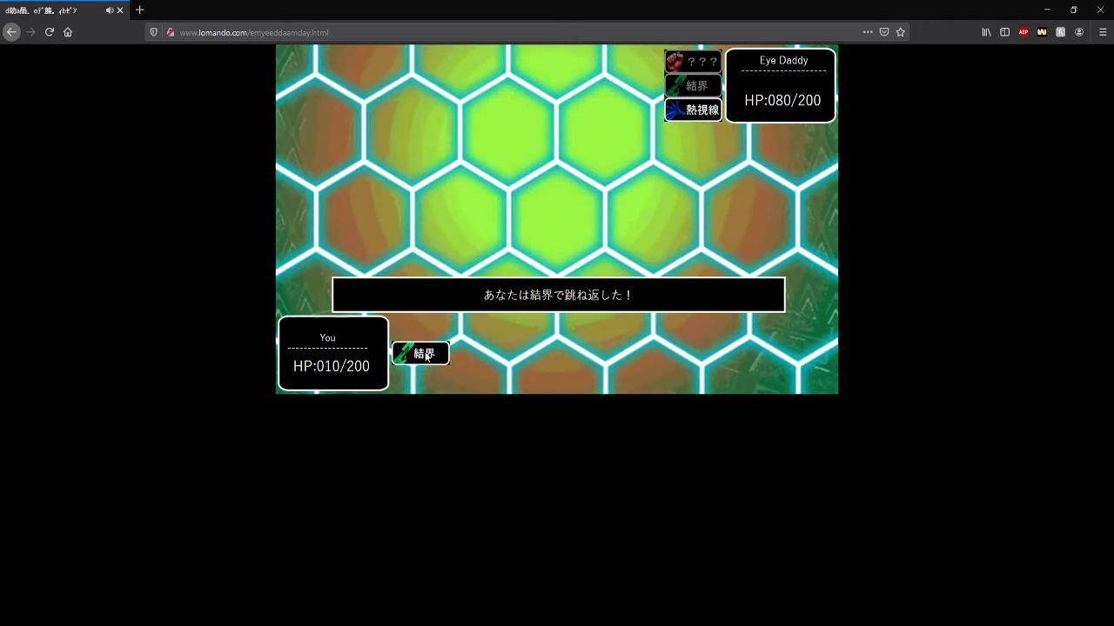
click(423, 377)
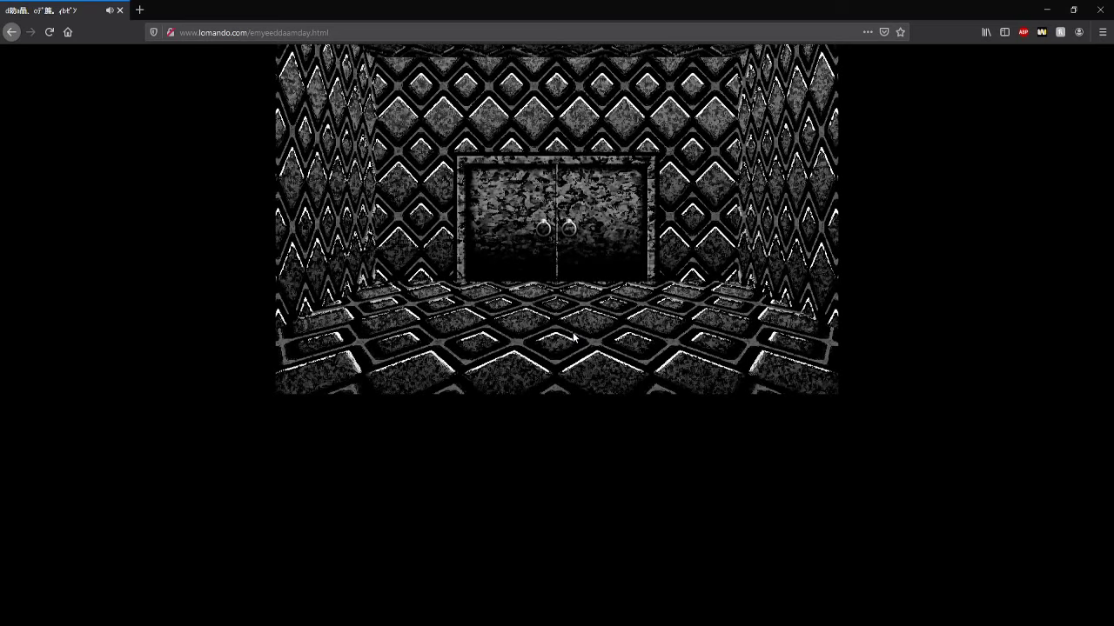
Step: Open the double door, inspect the glowing red sword, and dismiss its description
click(572, 230)
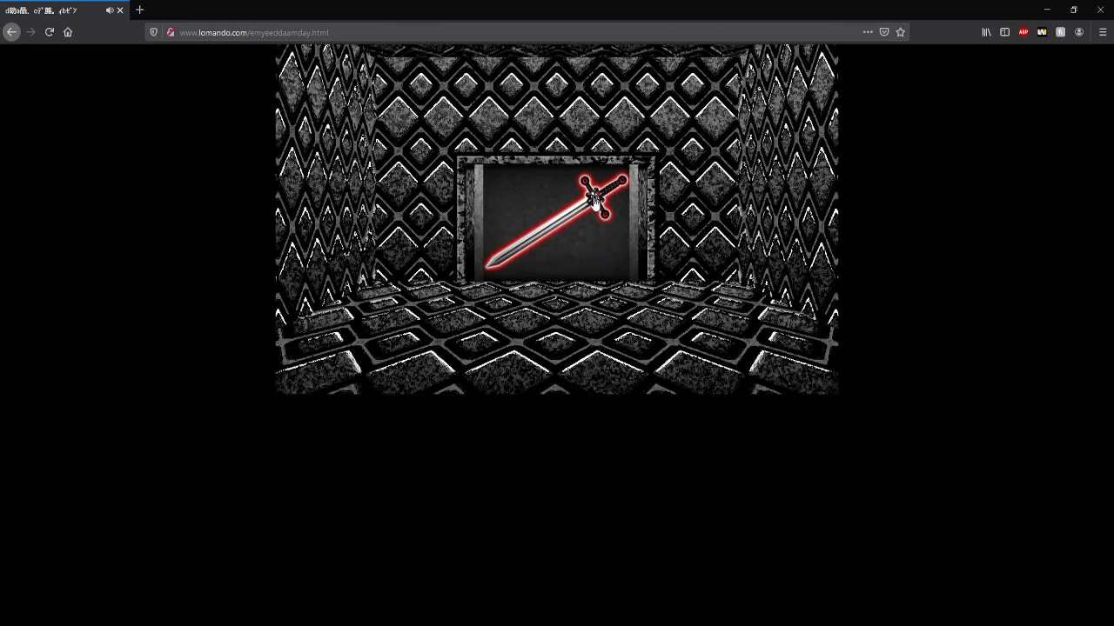
click(596, 199)
click(795, 376)
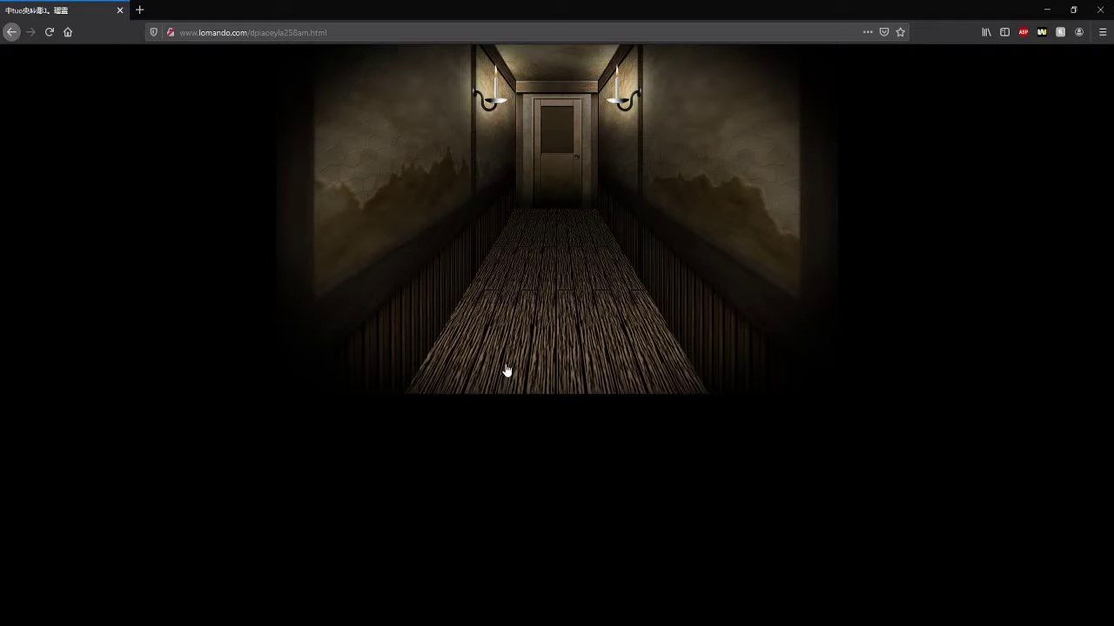
Step: Walk down the candlelit hallway toward its door
click(526, 202)
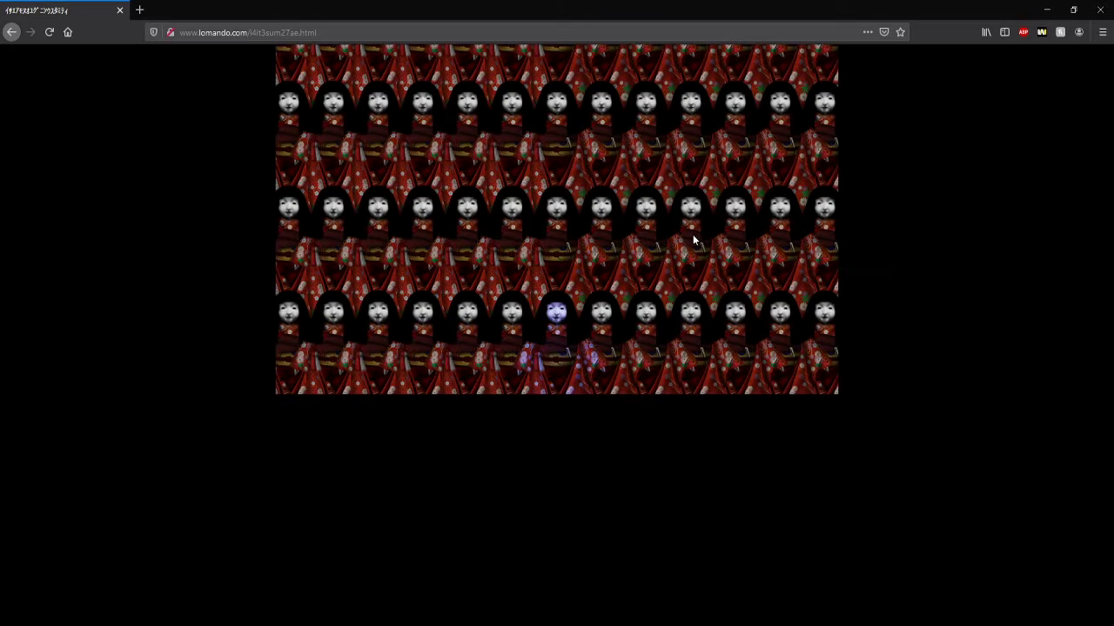
Step: Mark the four odd dolls hidden across the grid, bringing the count to 05体/10体
click(752, 130)
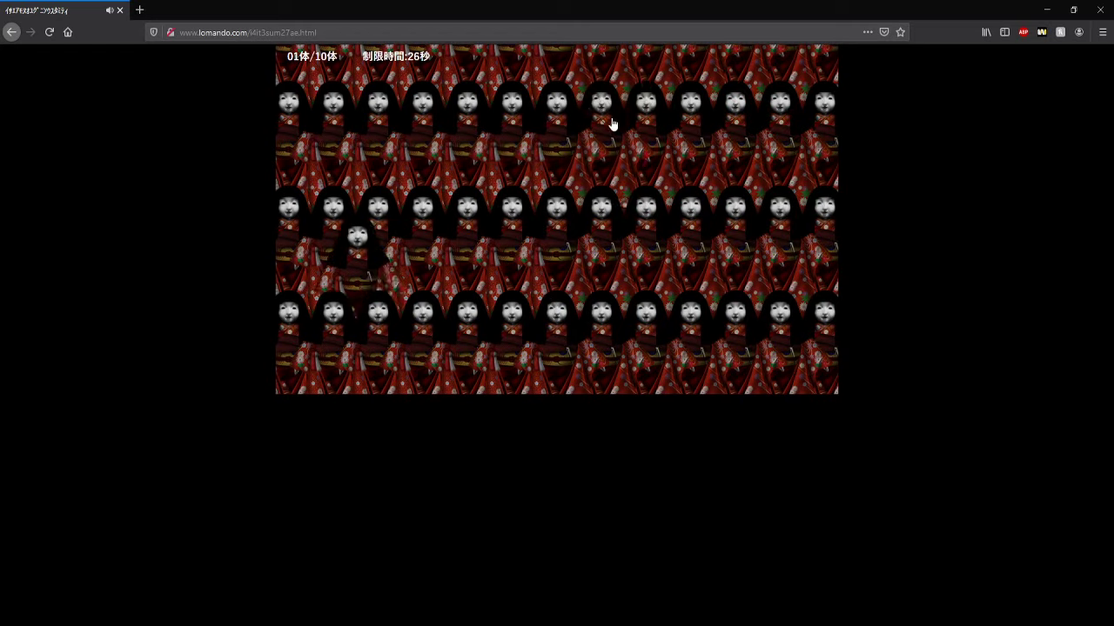
click(609, 157)
click(491, 162)
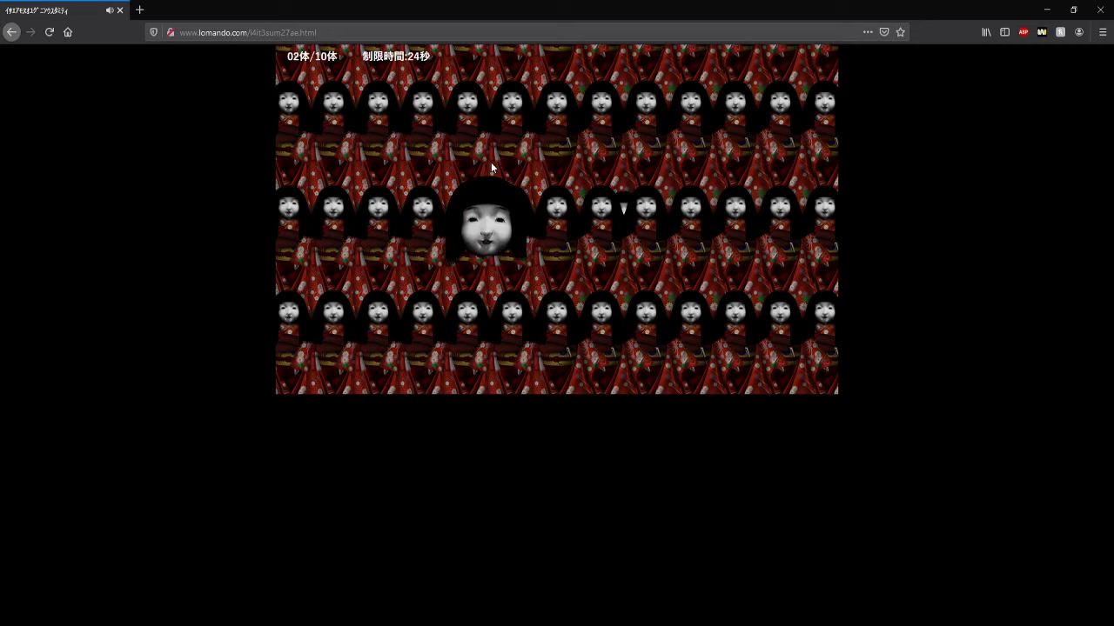
click(740, 239)
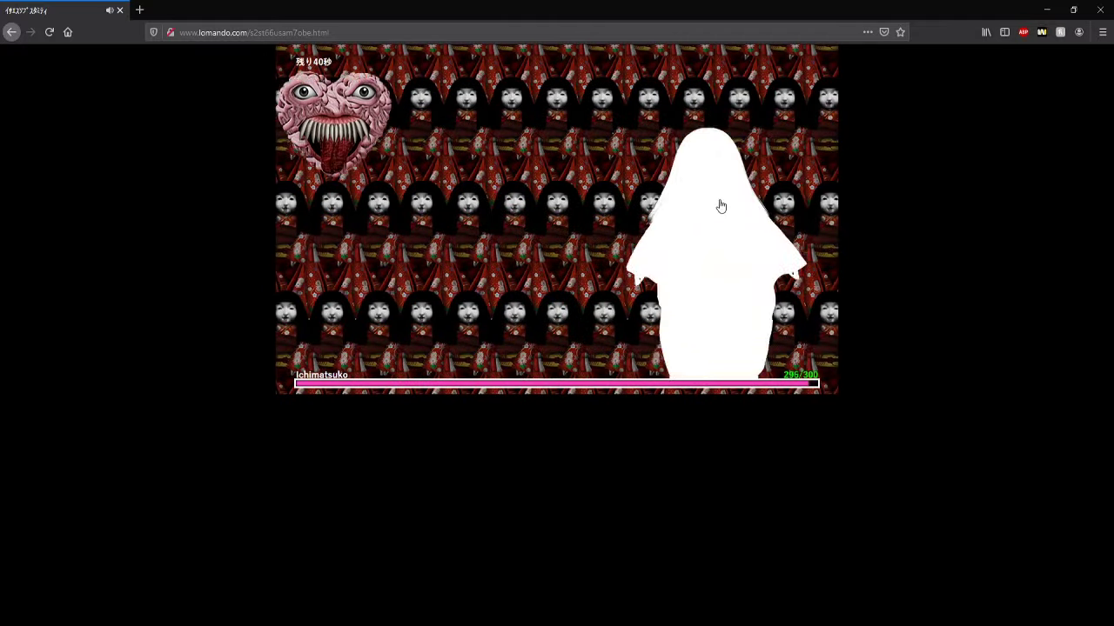
Step: Hit Ichimatsuko repeatedly as it moves around the screen, continuing through the jumpscare
click(574, 223)
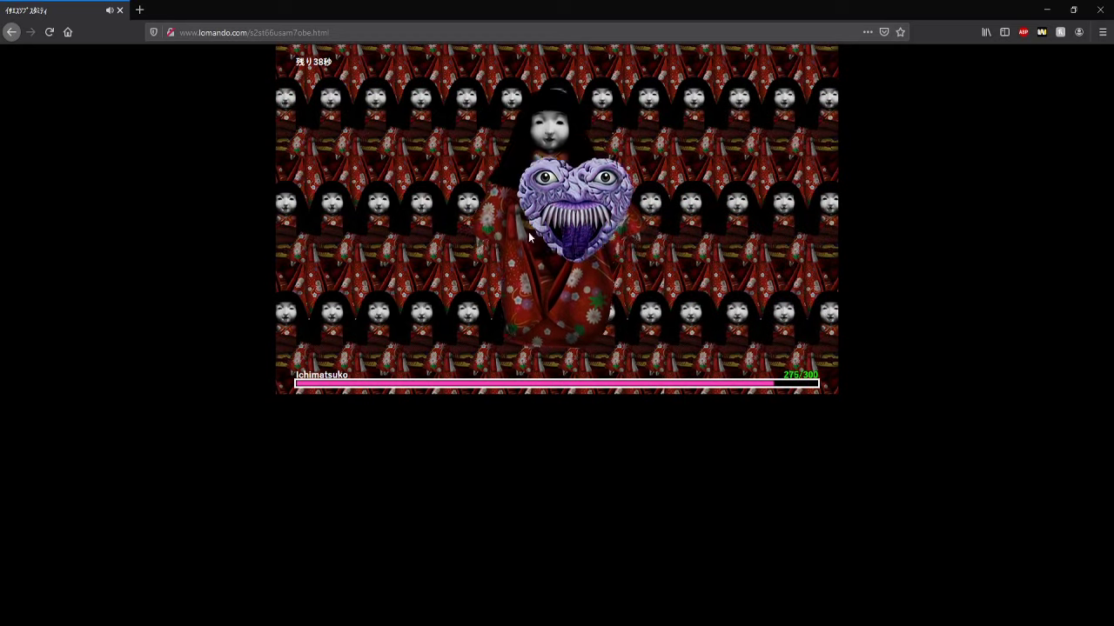
click(380, 283)
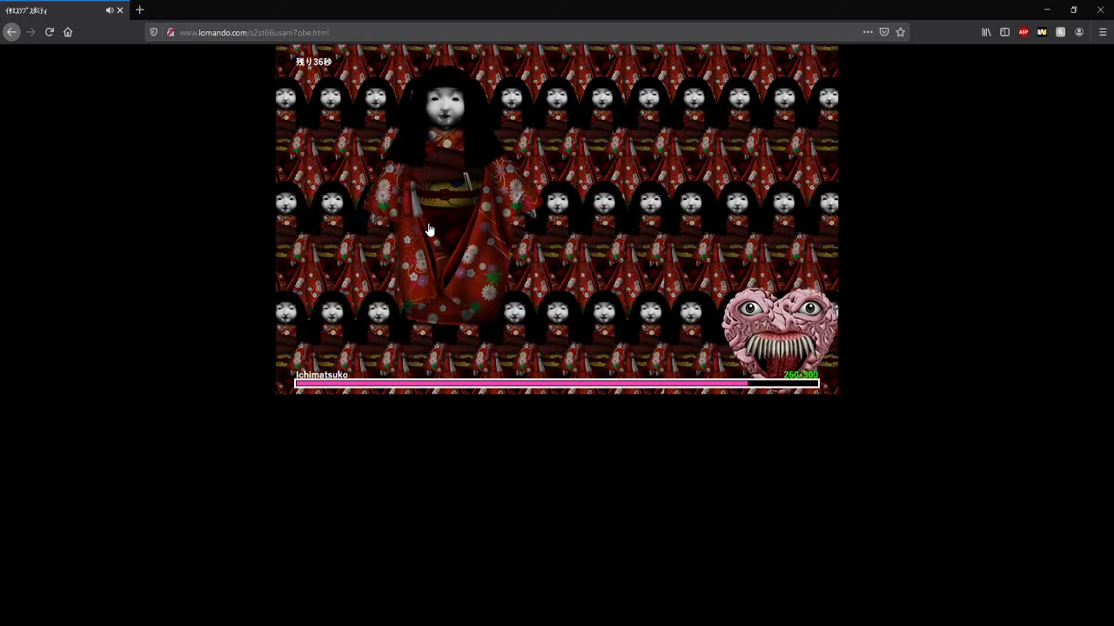
click(580, 308)
click(699, 353)
click(763, 355)
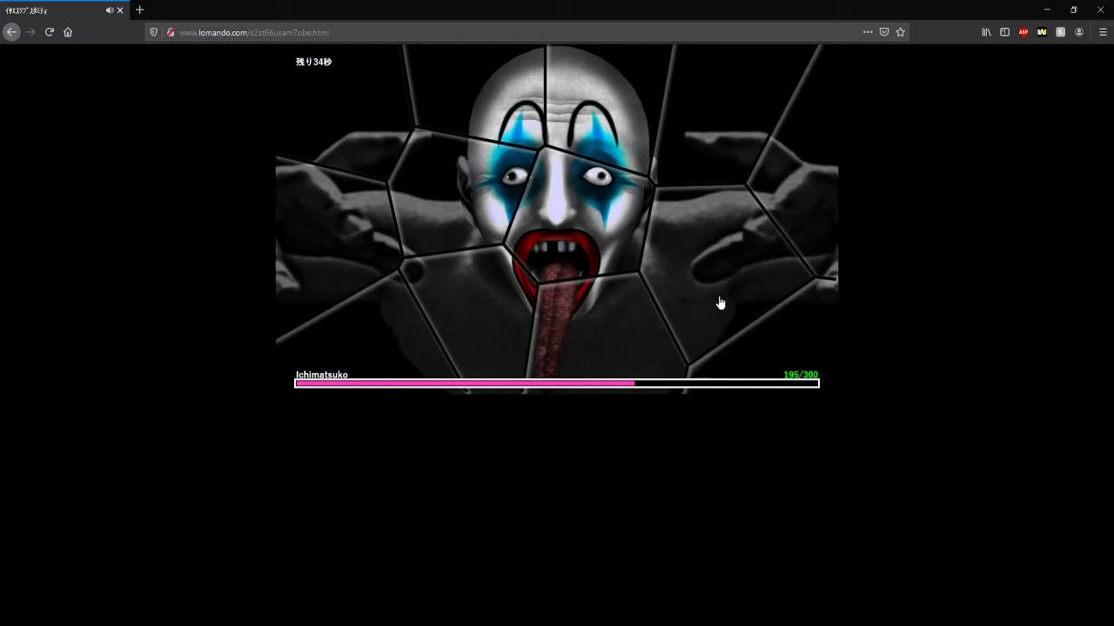
click(525, 293)
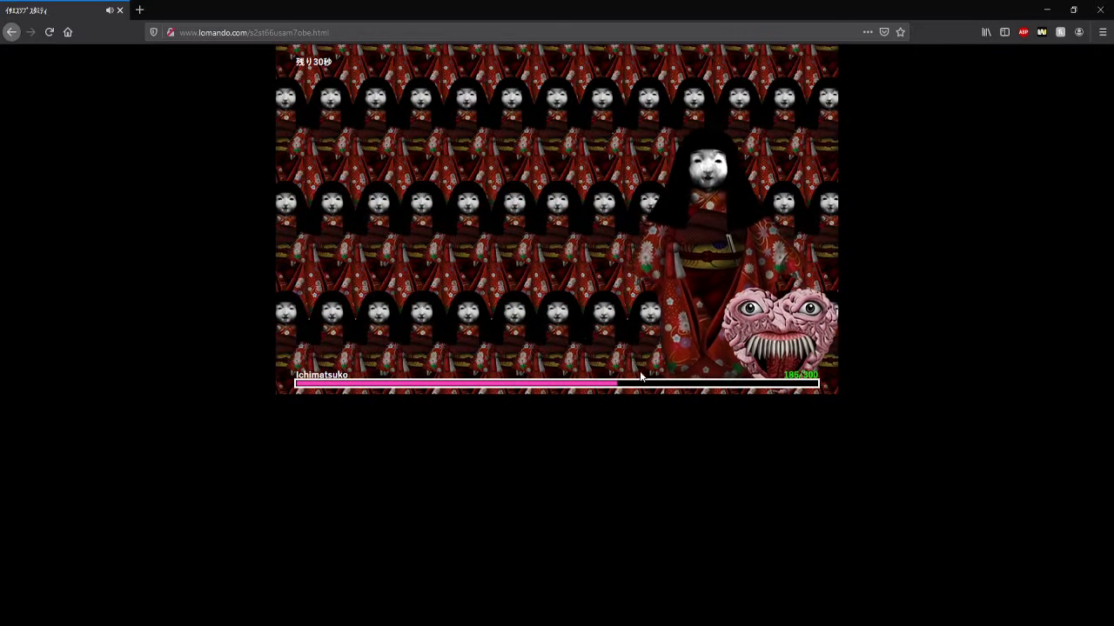
click(717, 374)
click(659, 319)
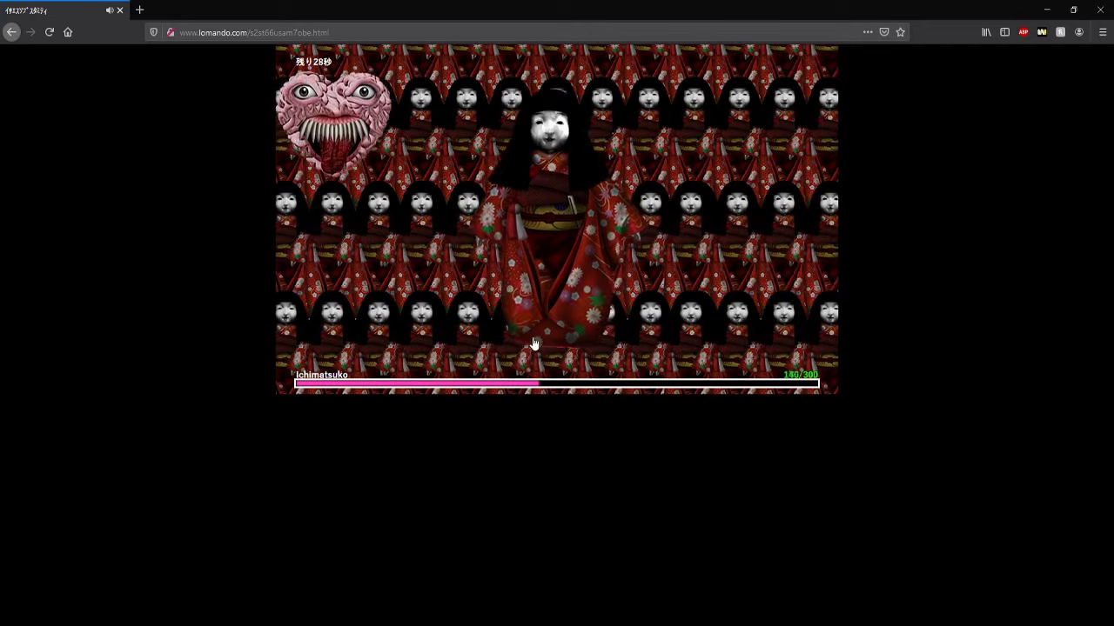
click(400, 318)
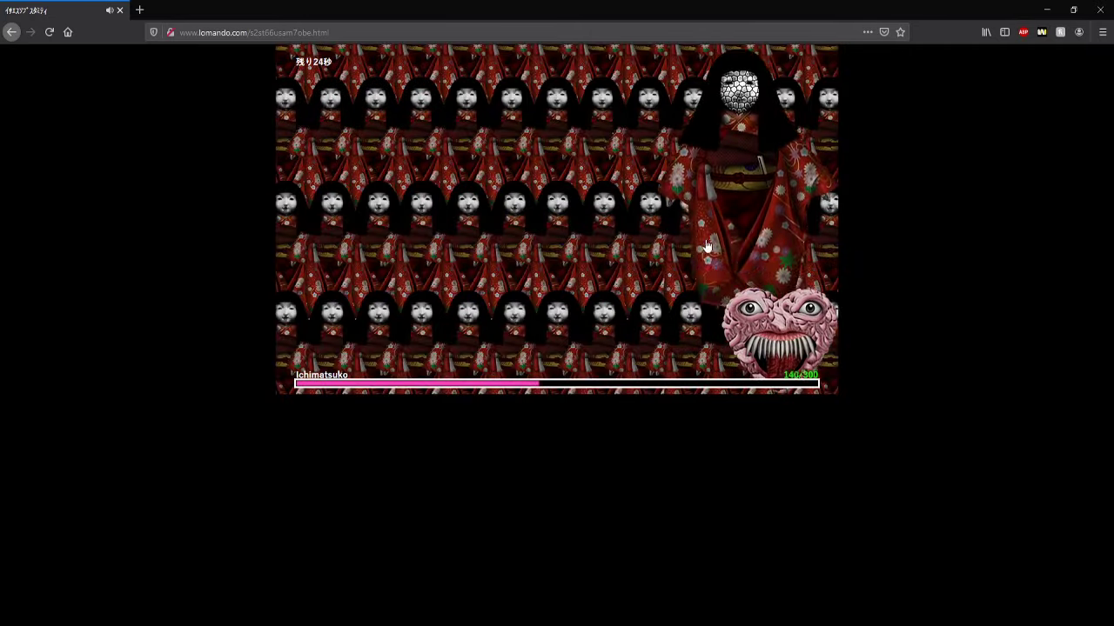
Step: Keep hitting the white doll on left and right until its HP empties
click(379, 348)
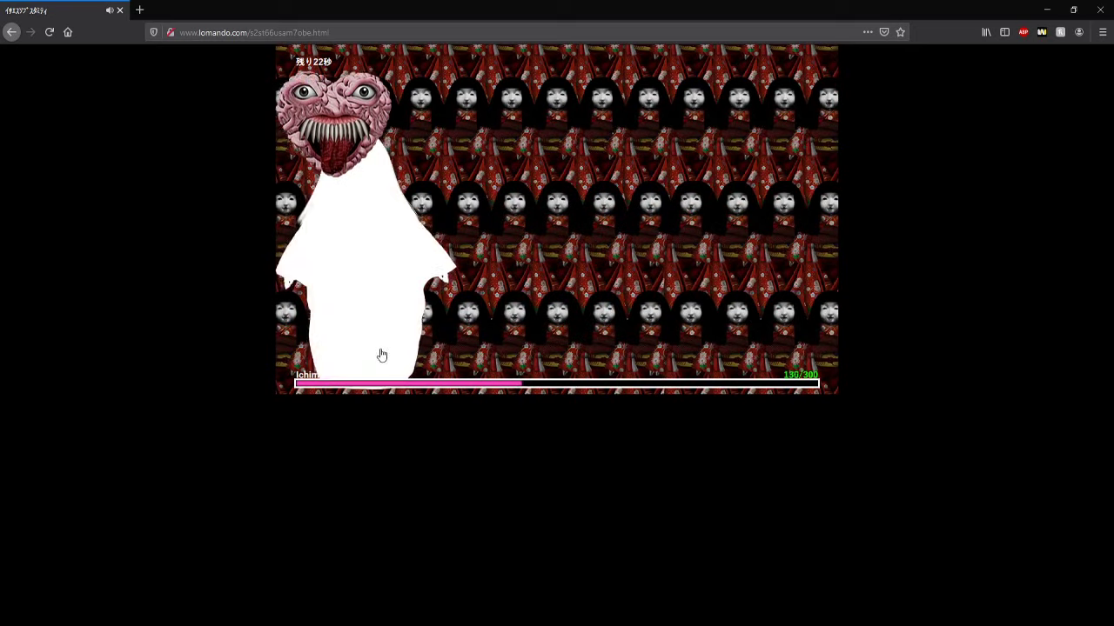
click(425, 298)
click(597, 323)
click(705, 360)
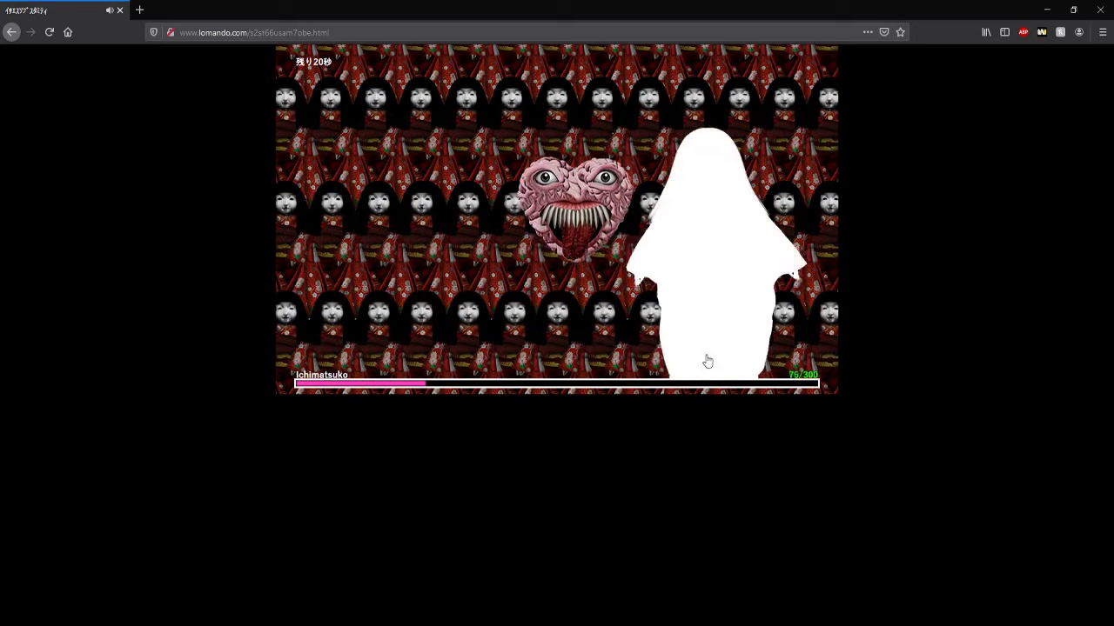
click(754, 346)
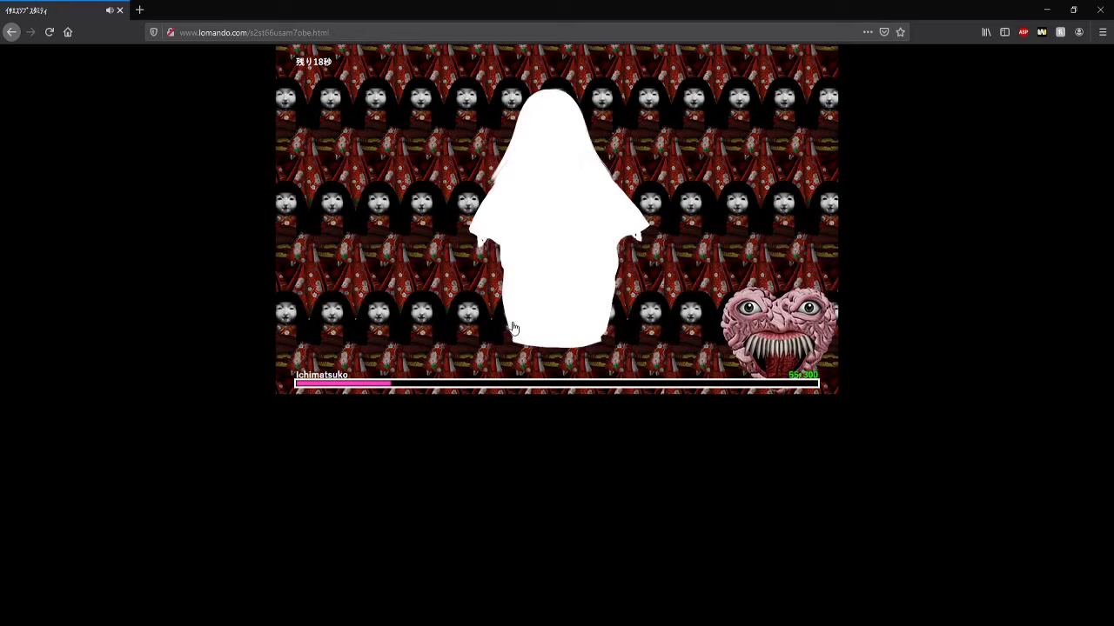
click(418, 351)
click(365, 363)
click(405, 266)
click(442, 300)
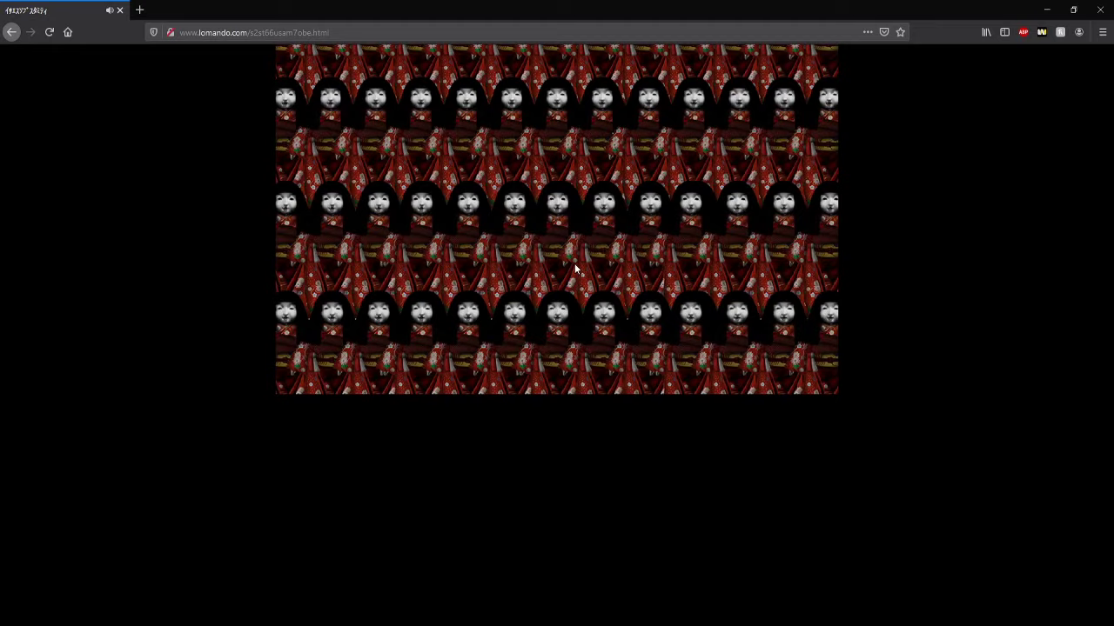
Step: Continue past the defeated doll battle using the glowing symbol
click(566, 330)
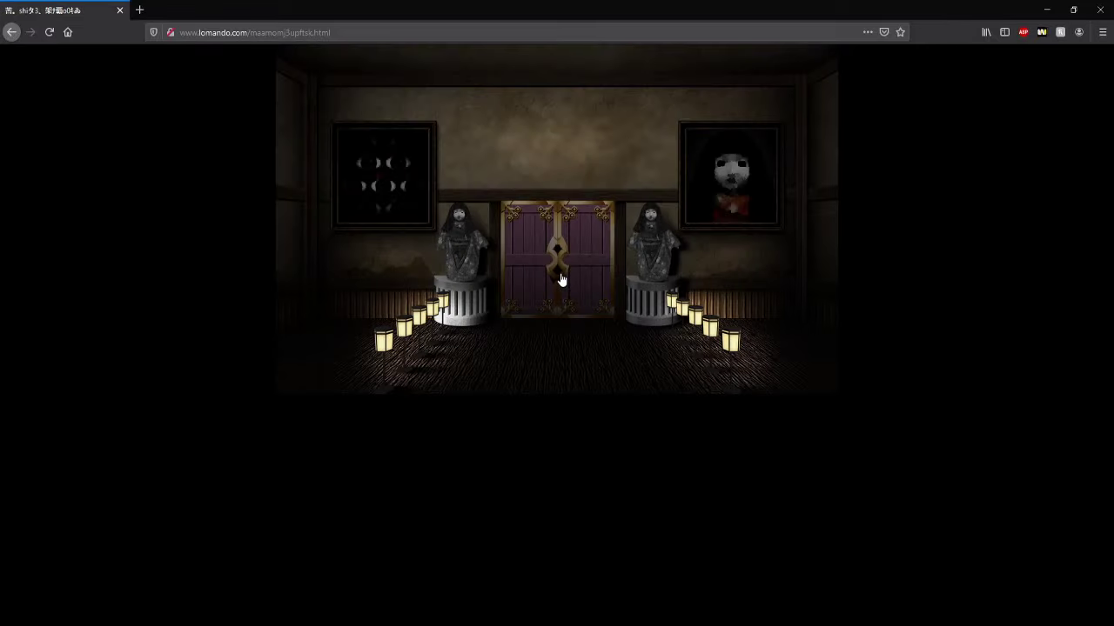
Step: Enter the purple double door between the two doll statues
click(562, 281)
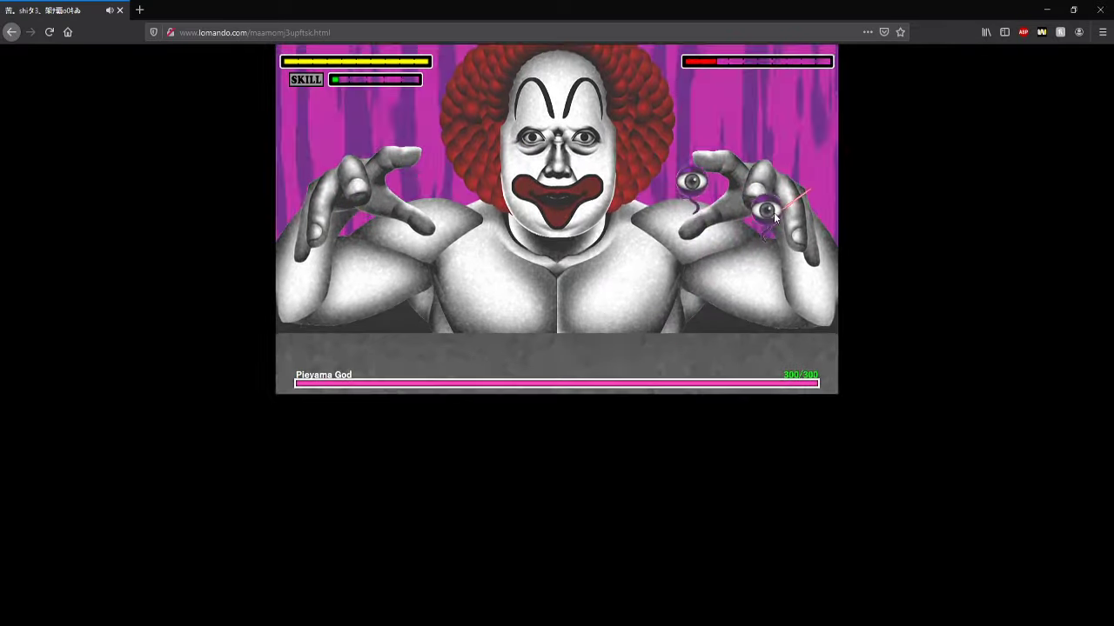
Step: Pop the eyeball creatures during Pieyama God's attack to gain a turn
click(725, 164)
click(611, 353)
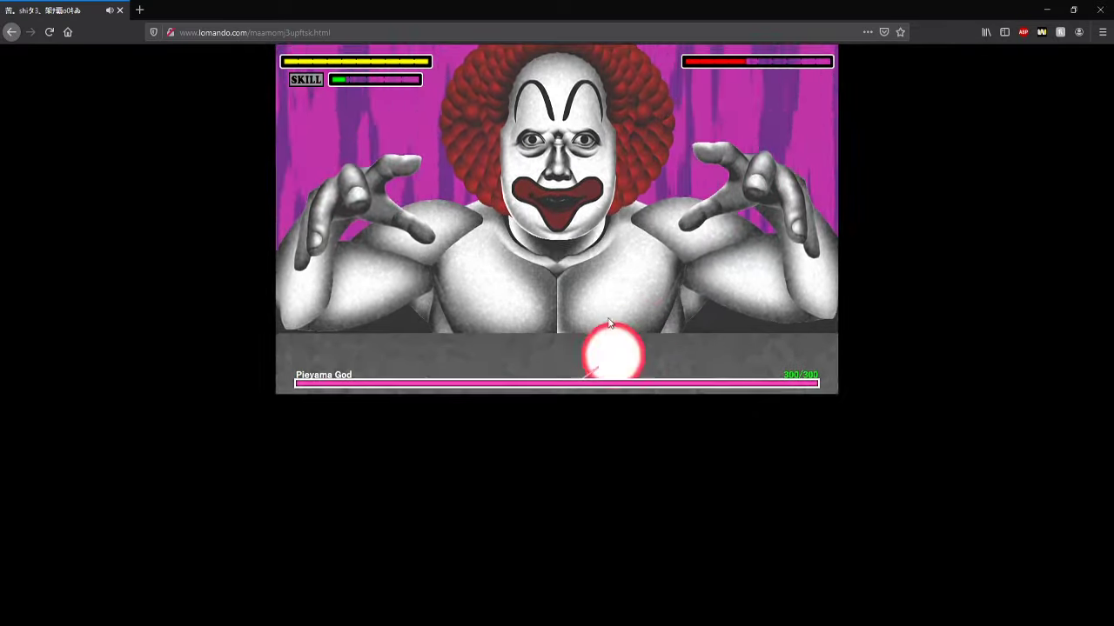
click(595, 266)
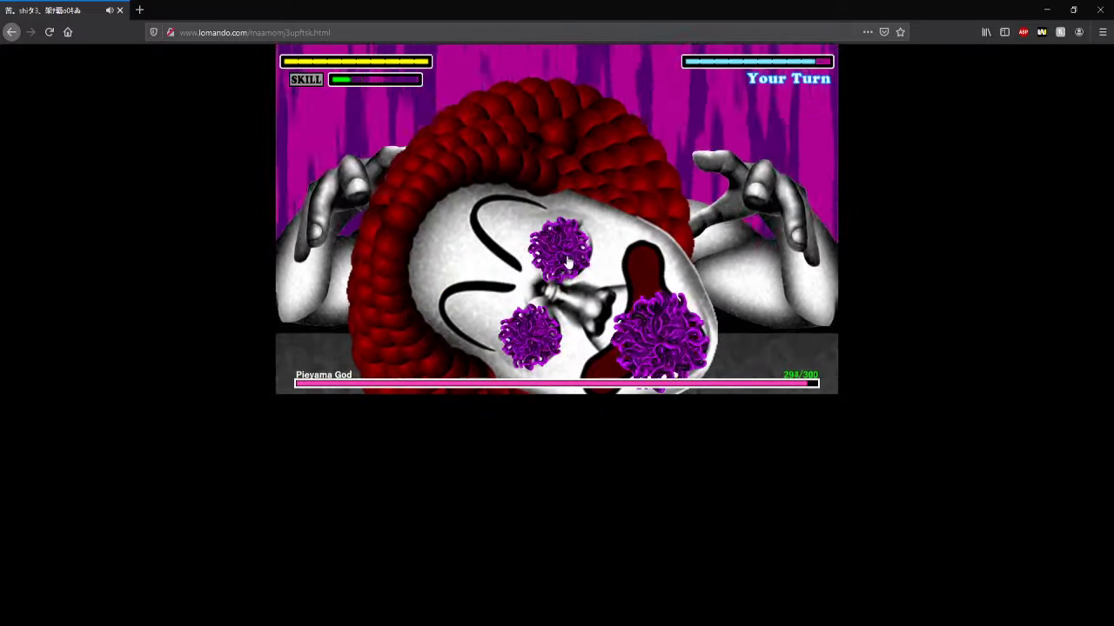
Step: Strike the clown's central purple growth repeatedly to build hits
click(582, 258)
click(579, 258)
click(567, 252)
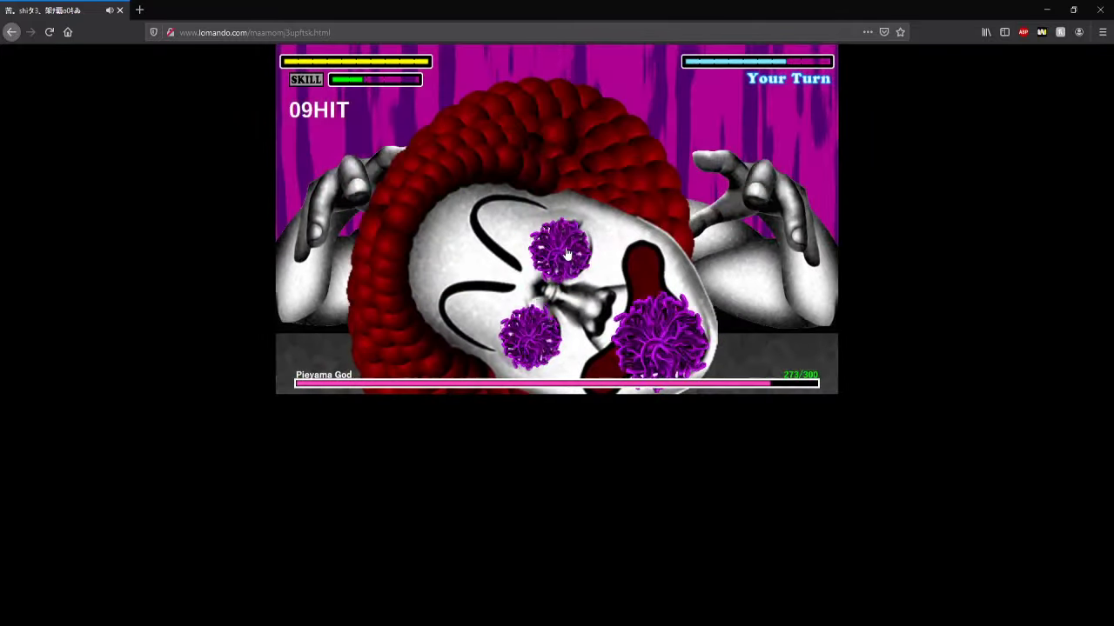
click(566, 253)
click(566, 255)
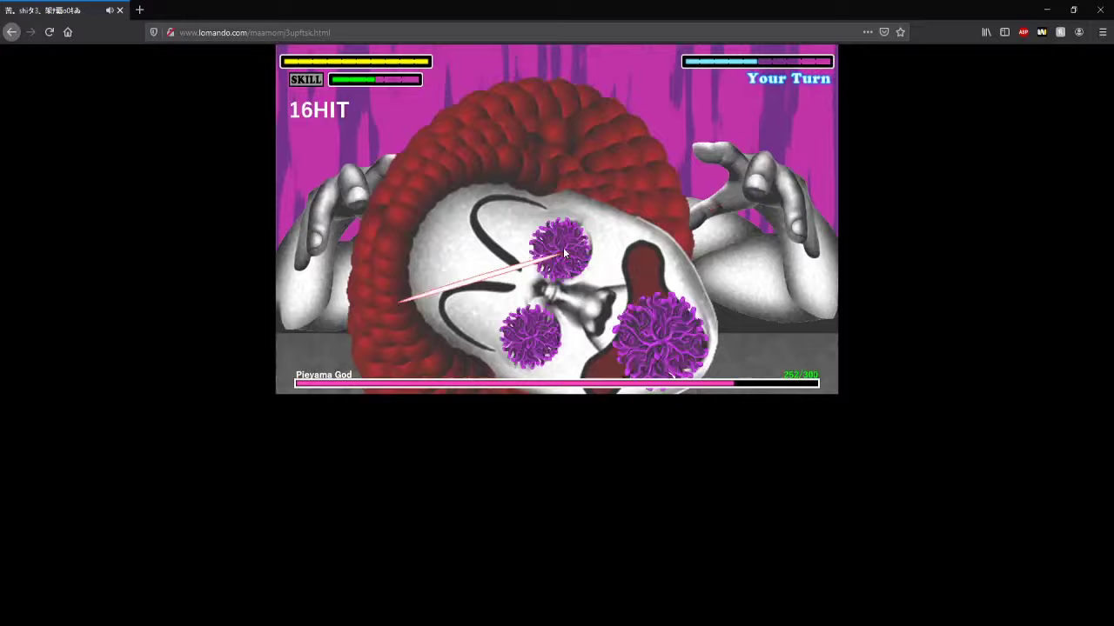
click(566, 254)
click(566, 254)
click(567, 254)
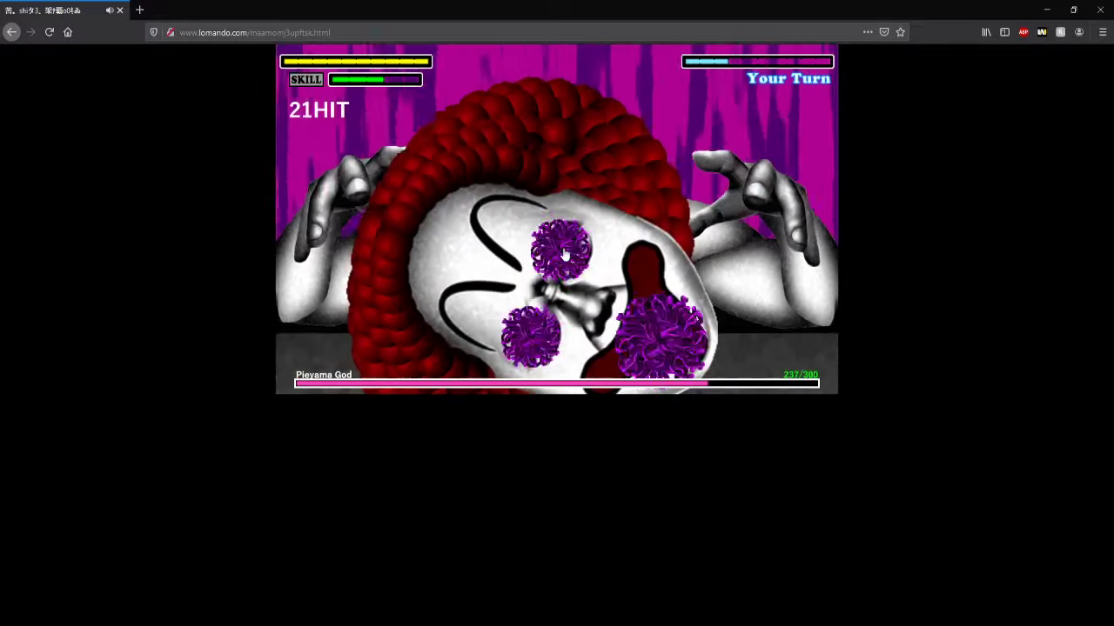
click(567, 254)
click(566, 254)
Step: Slash the lower-right growth until charged, then unleash the SKILL attack
click(655, 341)
click(656, 341)
click(656, 341)
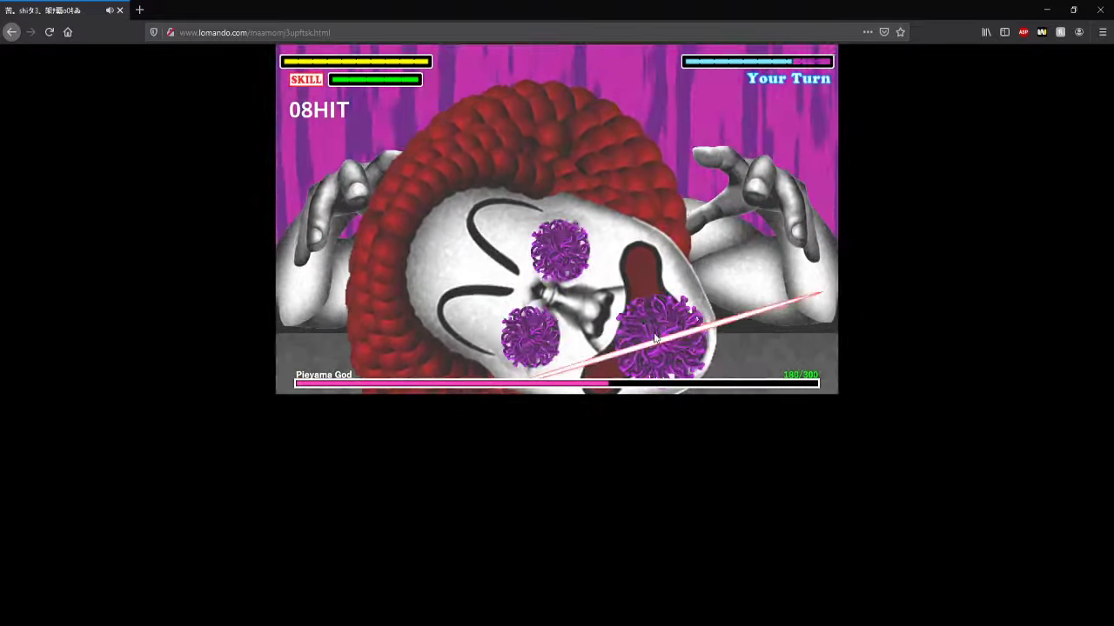
click(655, 339)
click(655, 338)
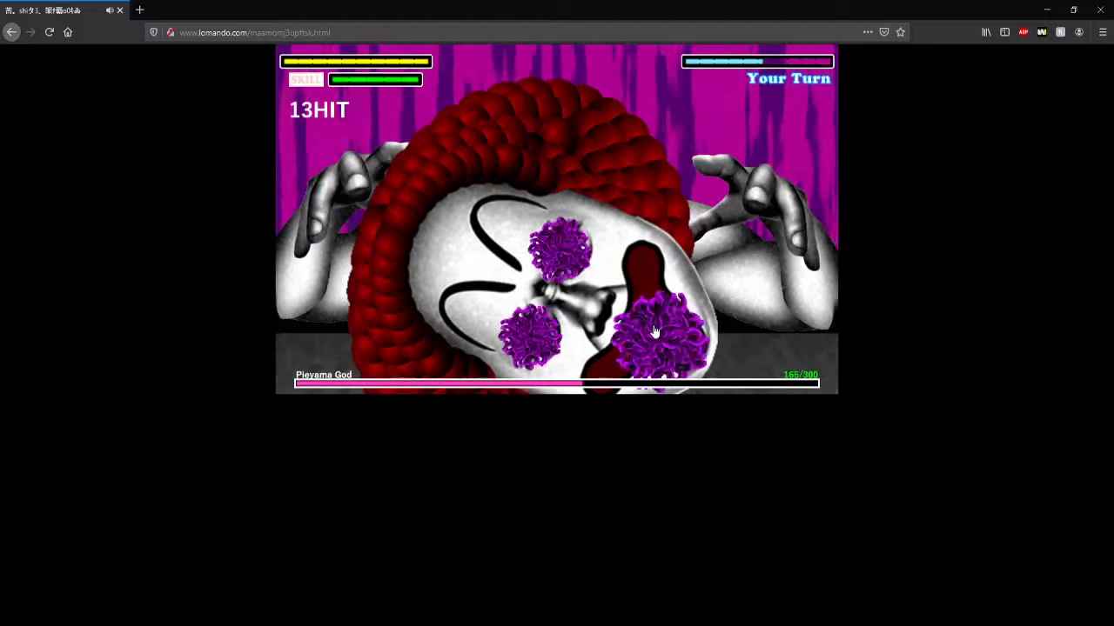
click(654, 337)
click(655, 336)
click(655, 335)
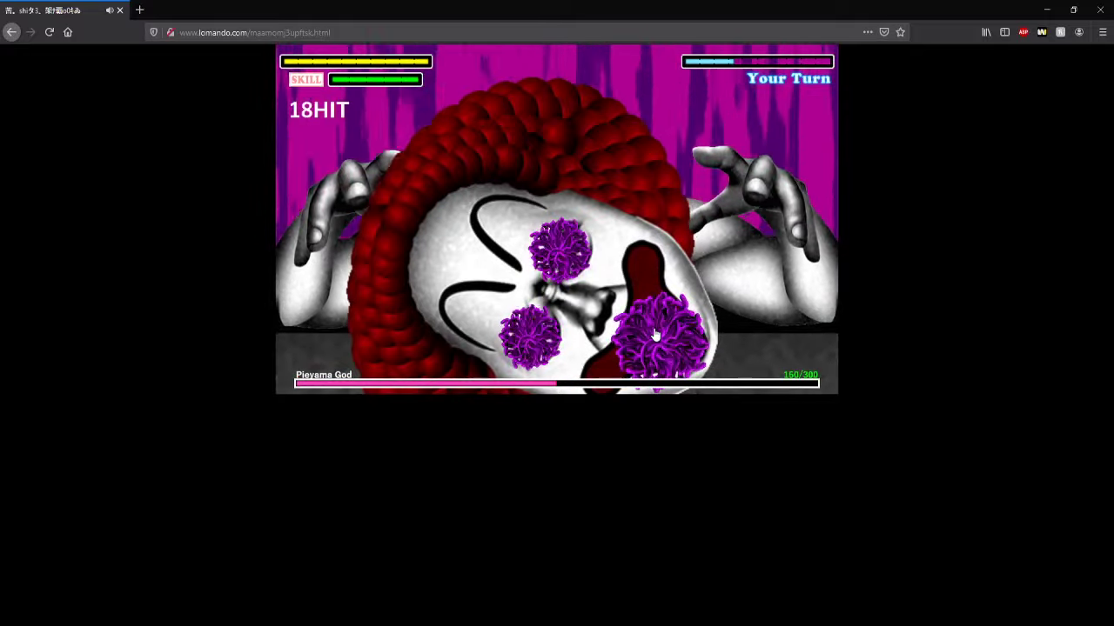
click(655, 335)
click(655, 335)
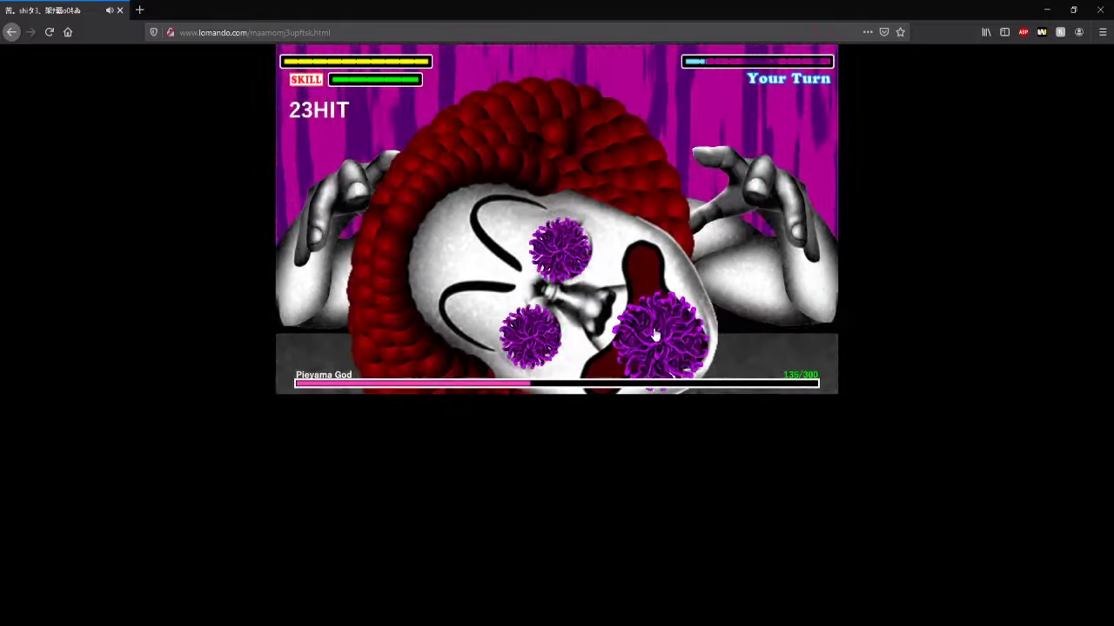
click(655, 336)
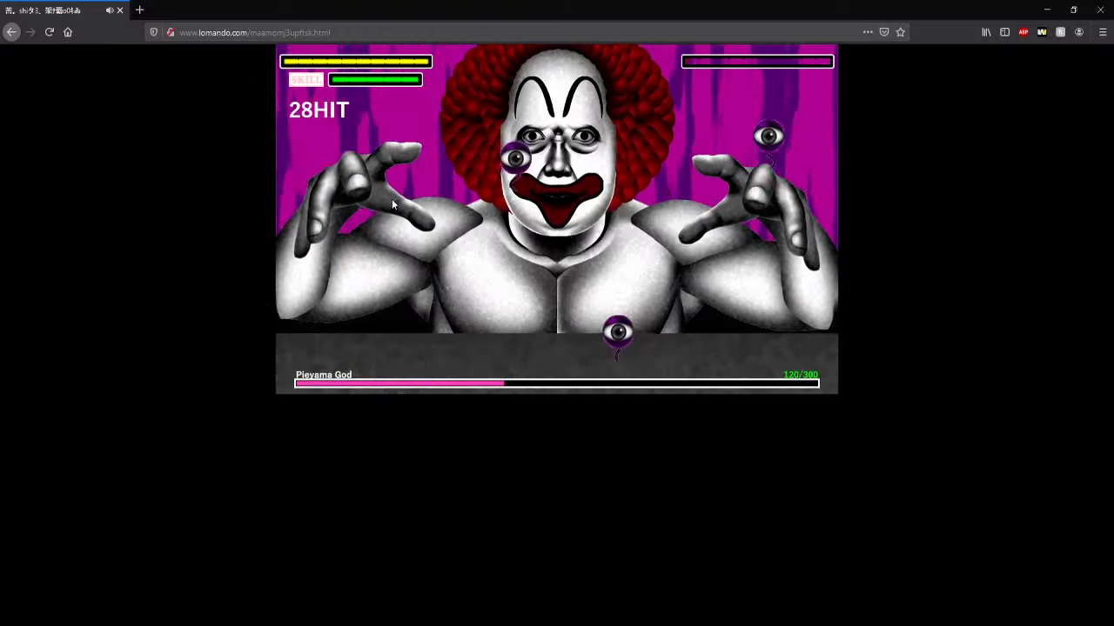
click(300, 79)
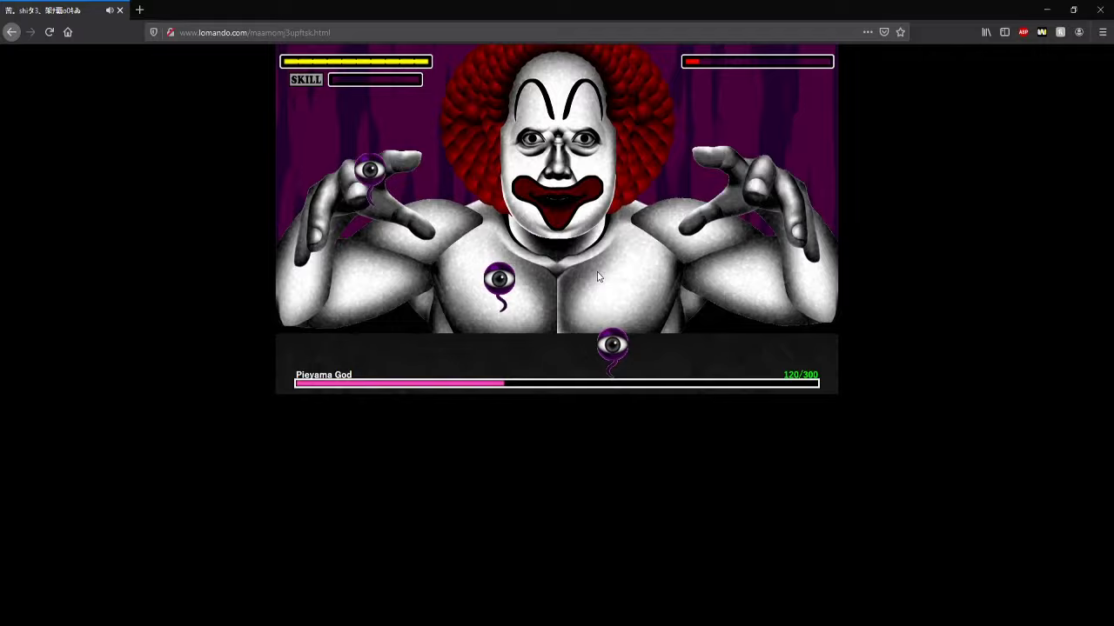
Step: Keep striking the lower-right growth until Pieyama God is defeated
click(652, 331)
click(659, 326)
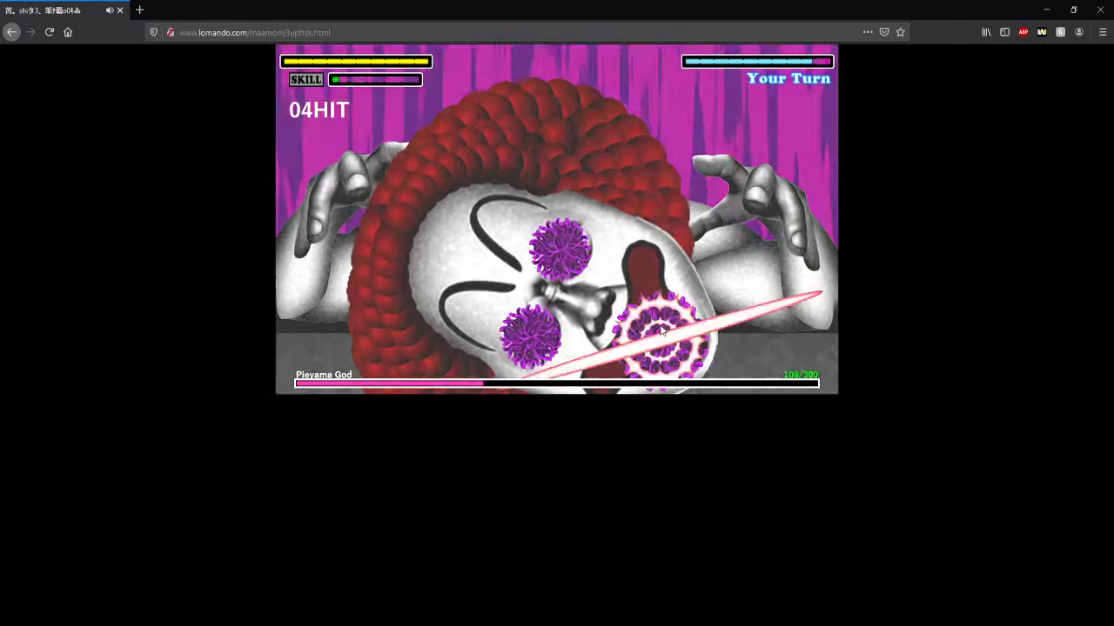
click(660, 326)
click(659, 326)
click(662, 330)
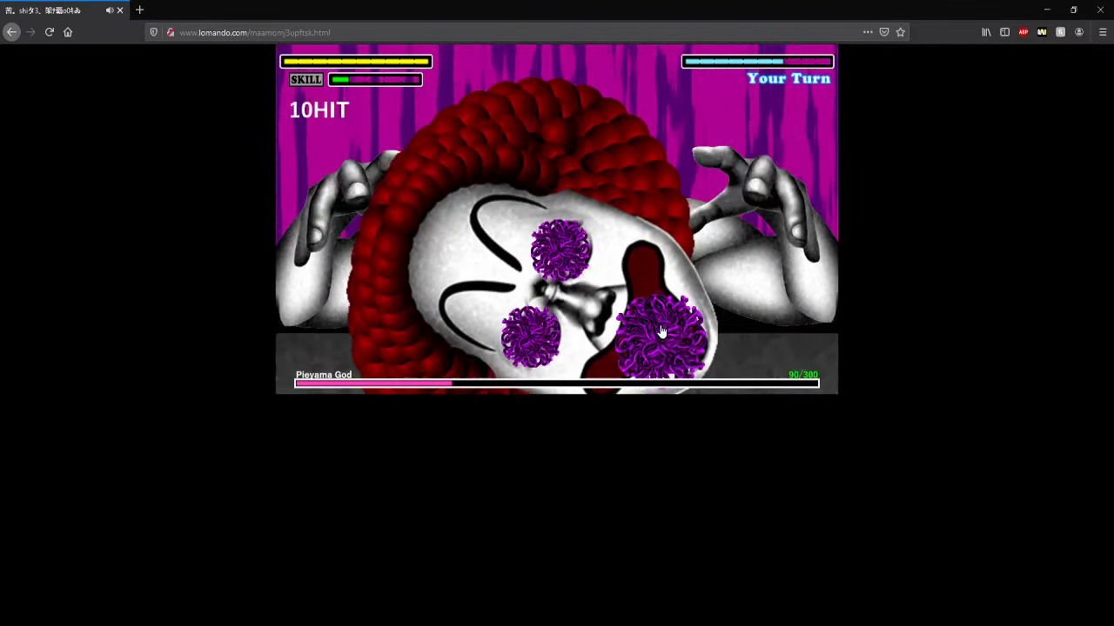
click(661, 330)
click(661, 331)
click(661, 331)
click(662, 331)
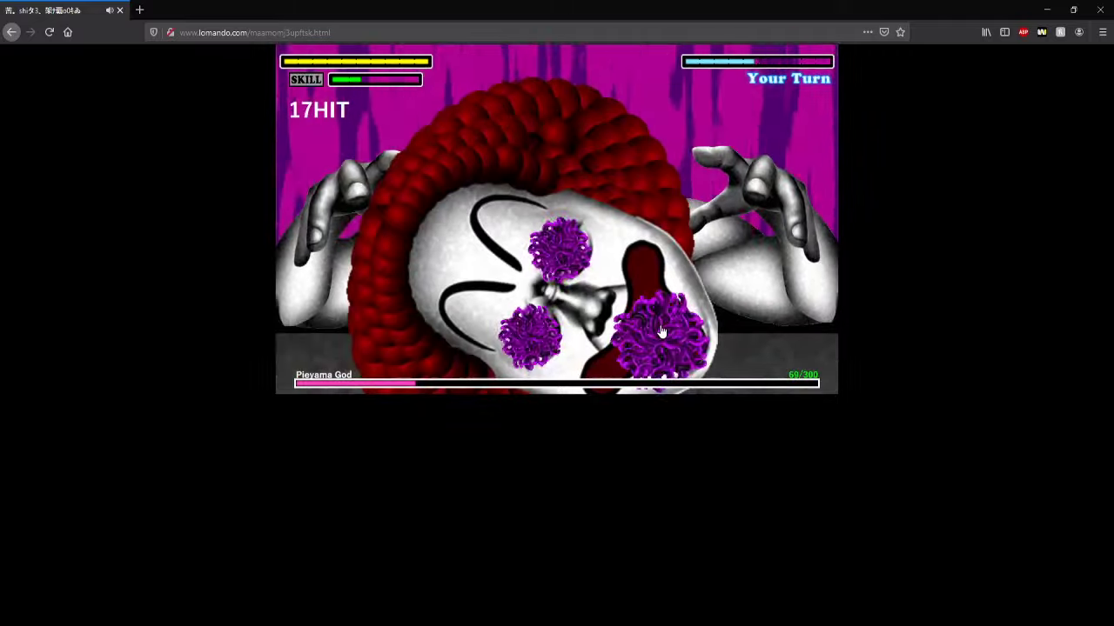
click(662, 331)
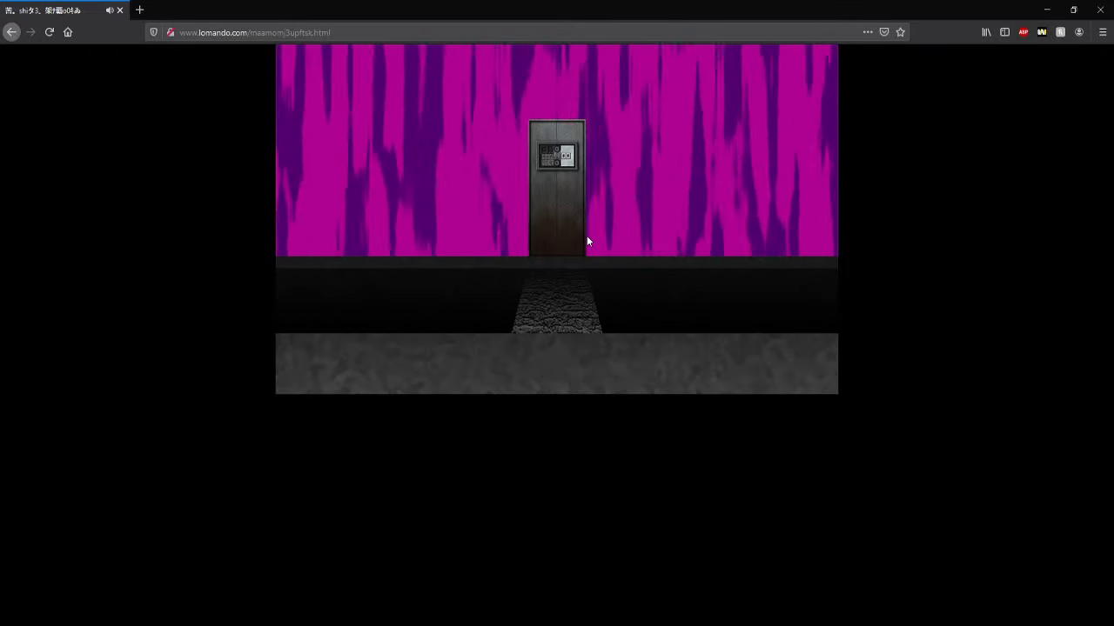
Step: Go through the metal door at the end of the magenta room's path
click(584, 241)
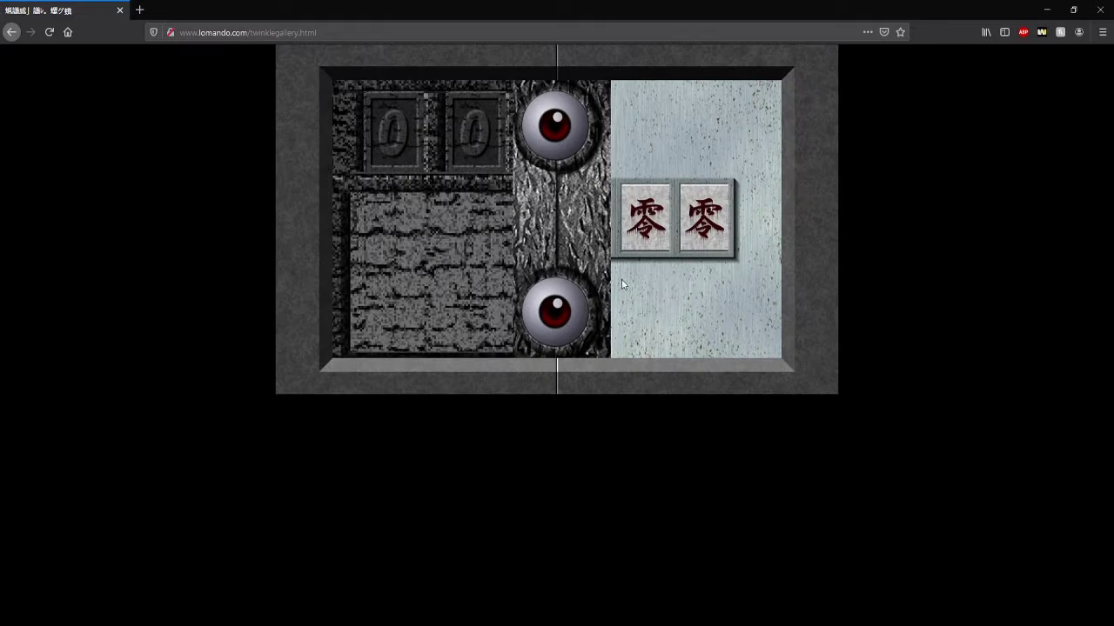
Step: Set the digits to 26, the upper eye green and the lower eye blue
click(401, 152)
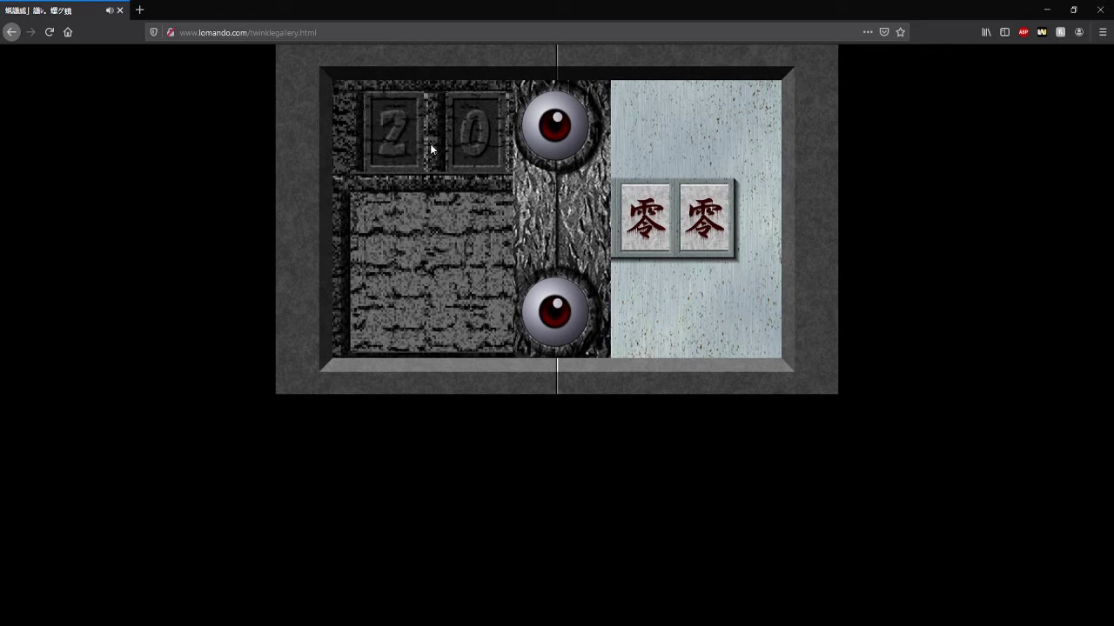
click(476, 137)
click(475, 137)
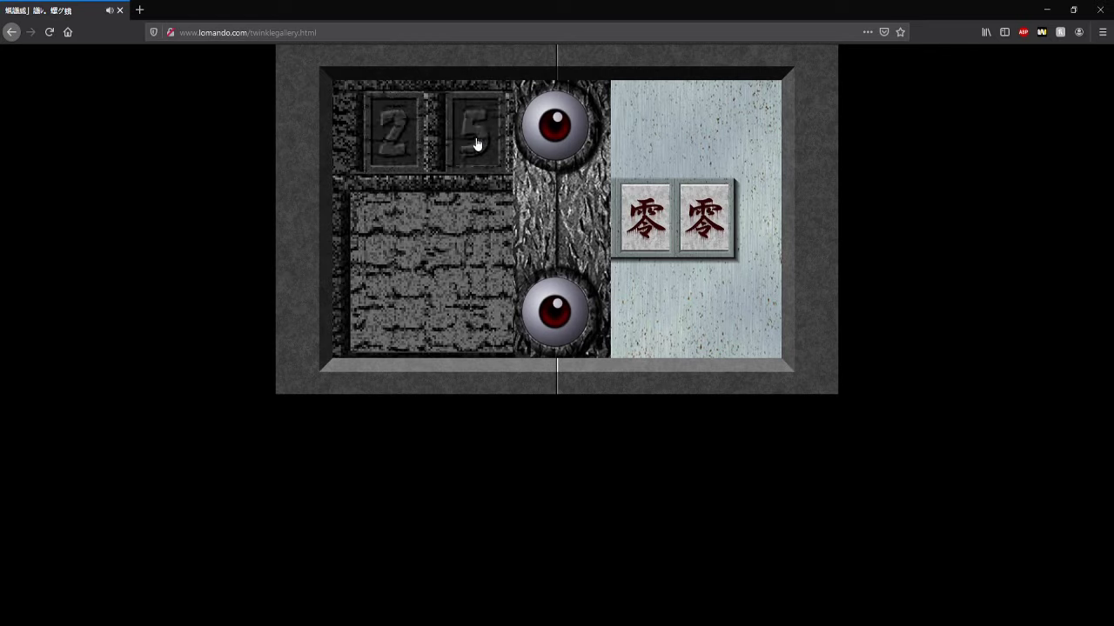
click(572, 138)
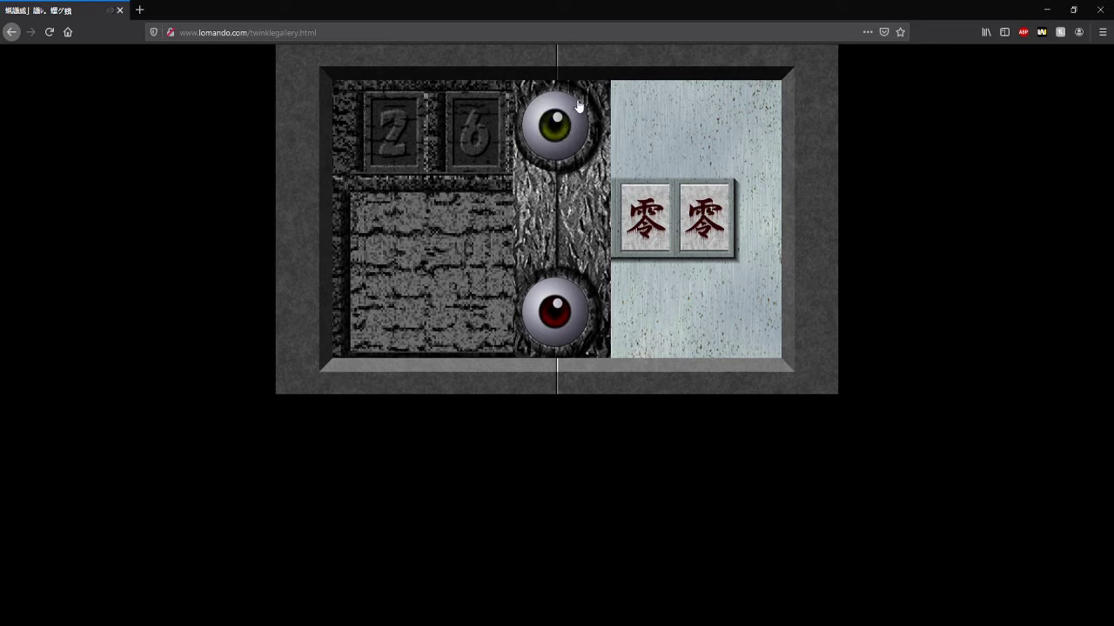
click(555, 328)
Step: Set the kanji tiles to 伍玖 to unlock the panel
click(648, 225)
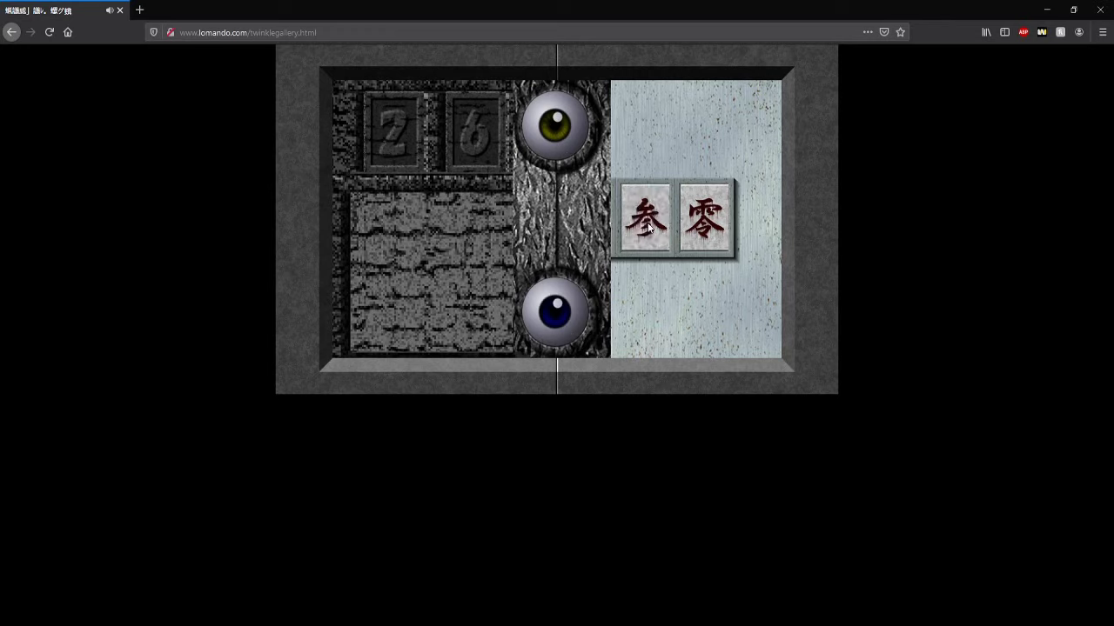
click(648, 228)
click(695, 223)
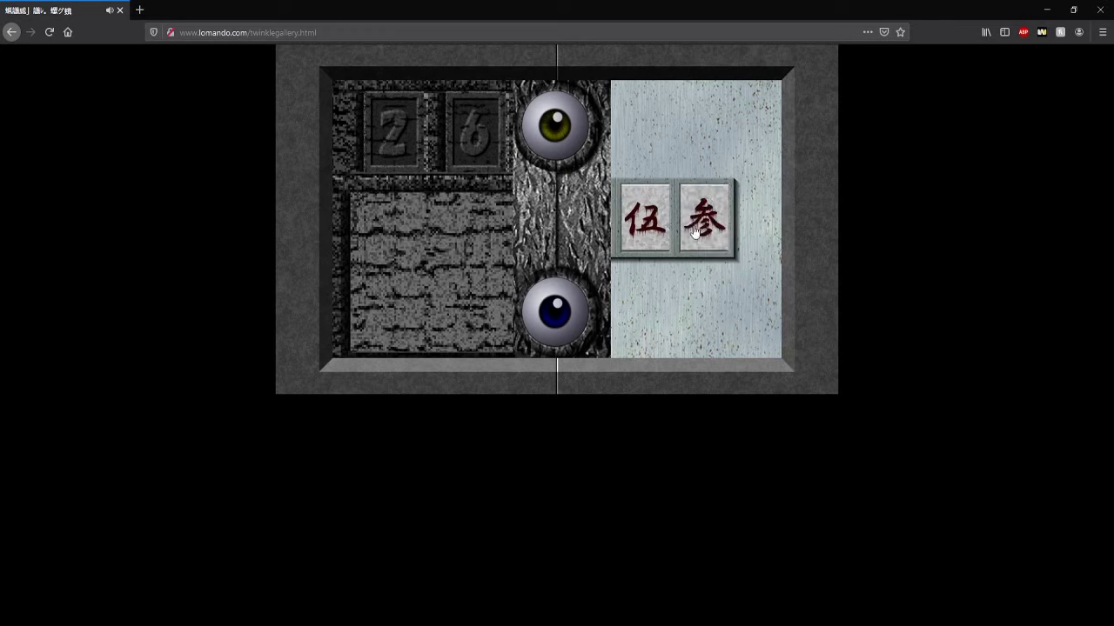
click(694, 228)
click(701, 230)
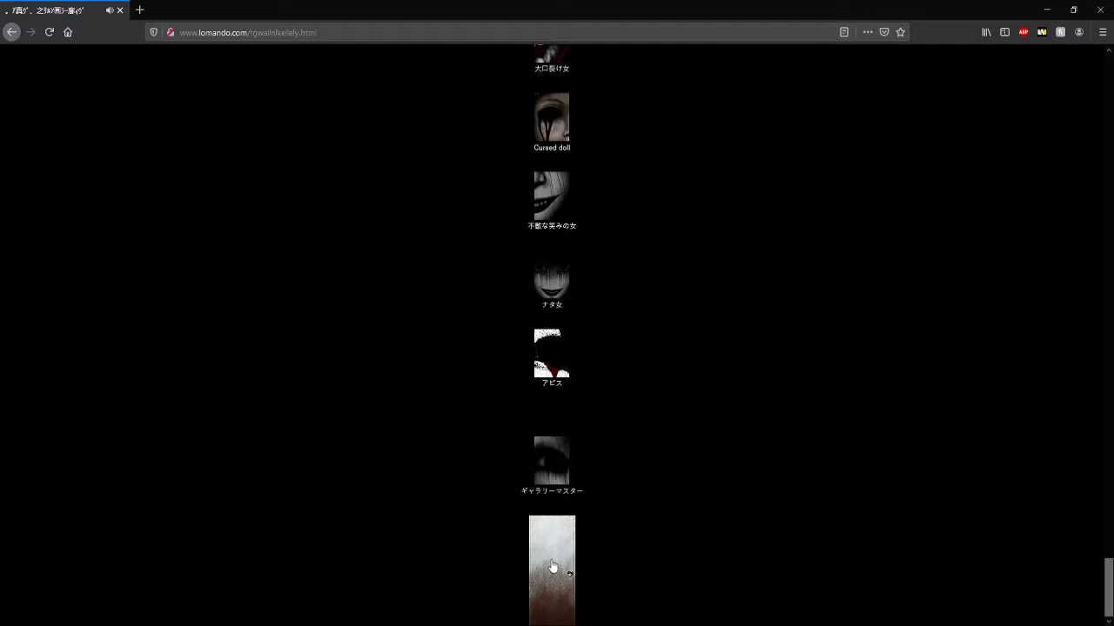
Step: Open the last thumbnail at the bottom of the gallery
click(552, 566)
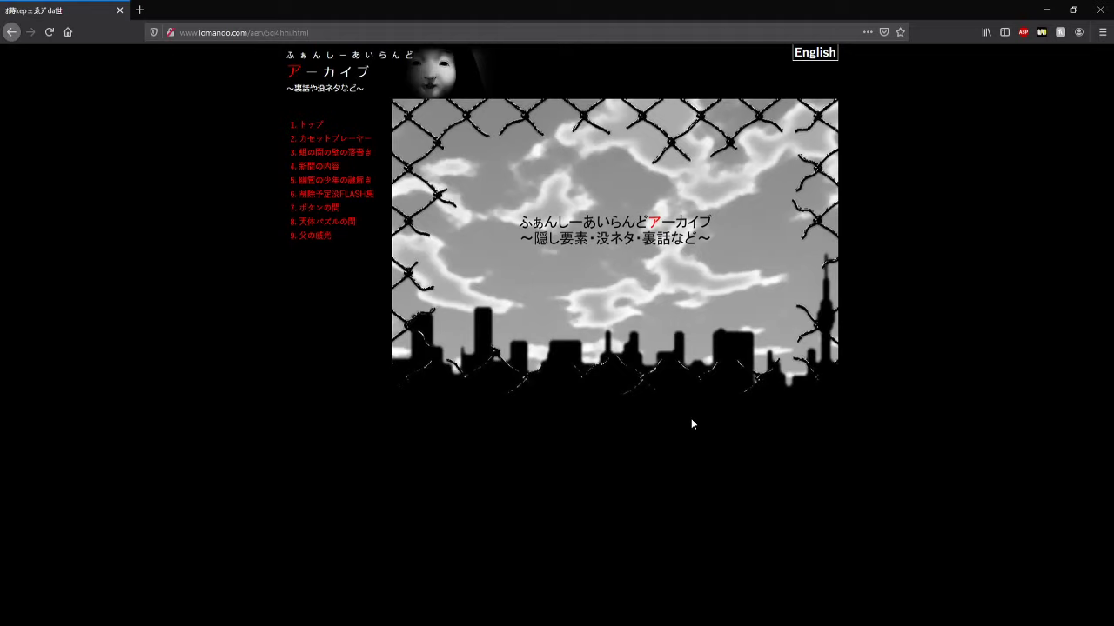
Step: Switch the archive to English and open the Red Numbers secret password entry
click(810, 57)
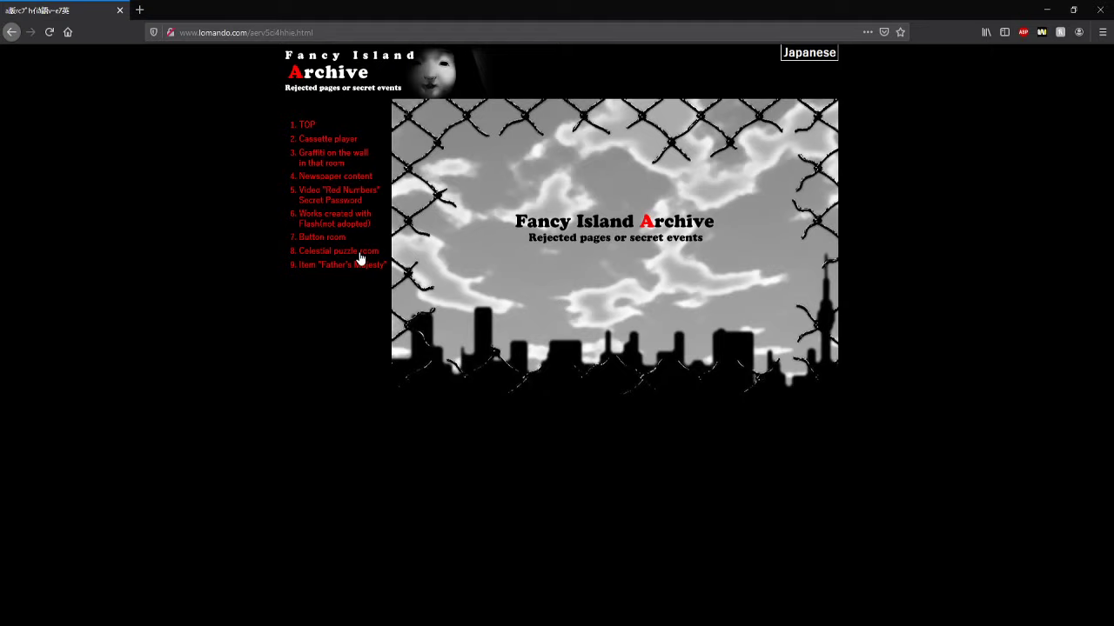
click(345, 197)
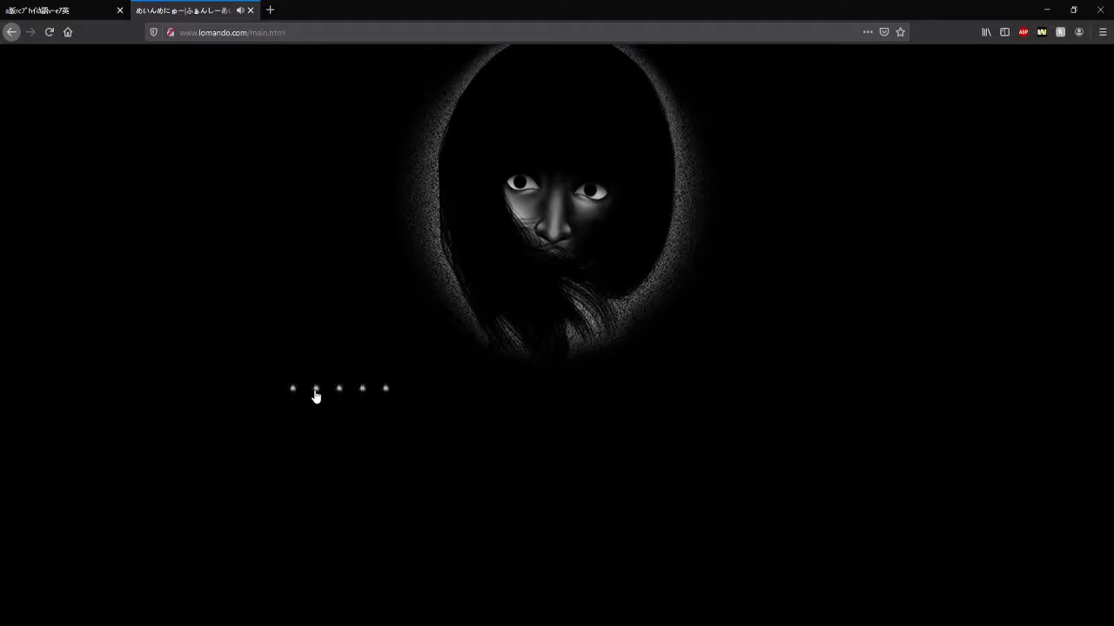
Step: Pass the face, chaos and closed-eyes pages to reach the video password page
click(316, 391)
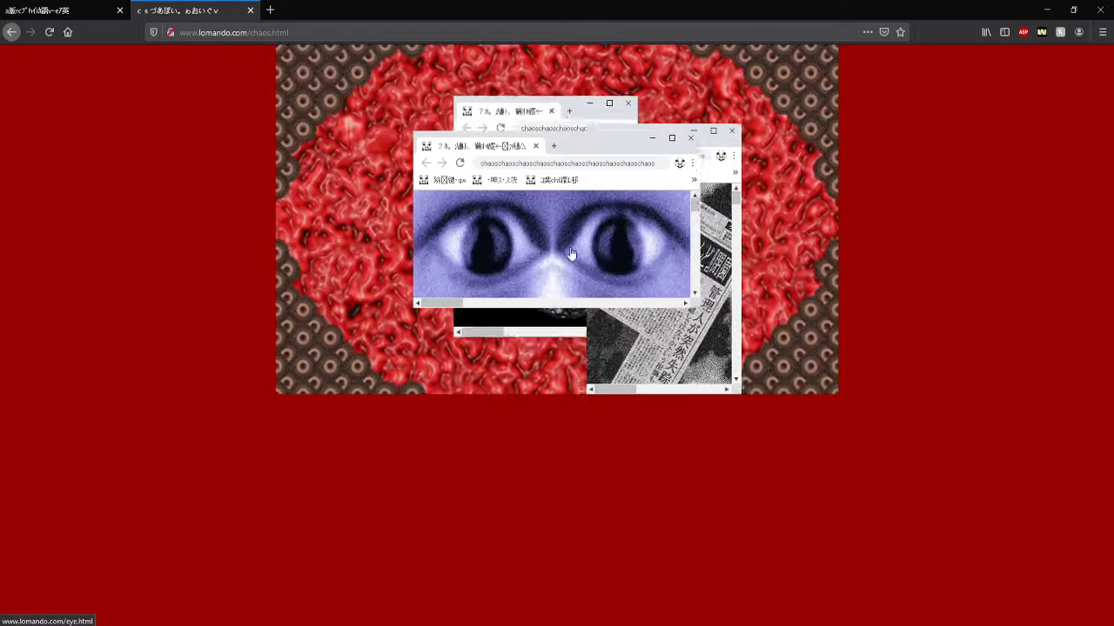
click(531, 239)
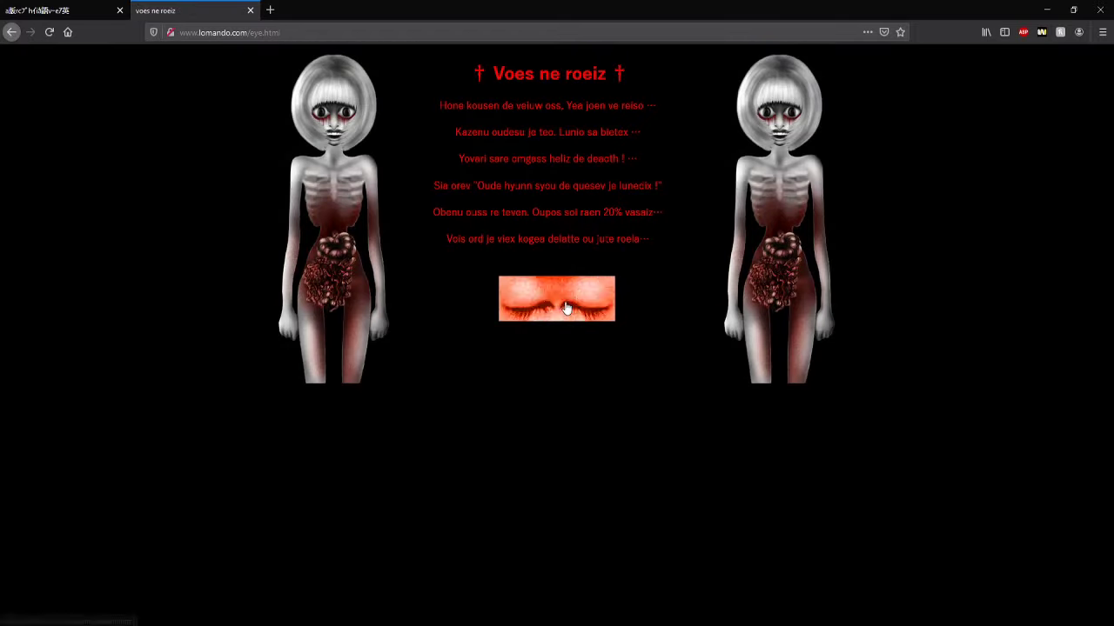
click(566, 308)
key(alt+Tab)
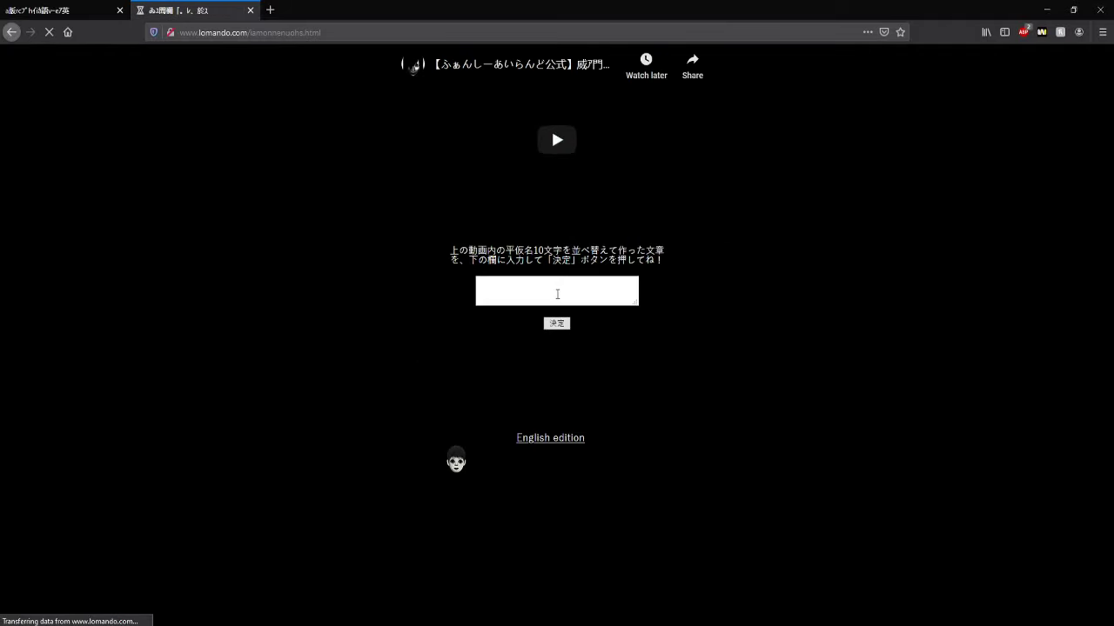
click(597, 299)
key(ctrl+v)
click(566, 326)
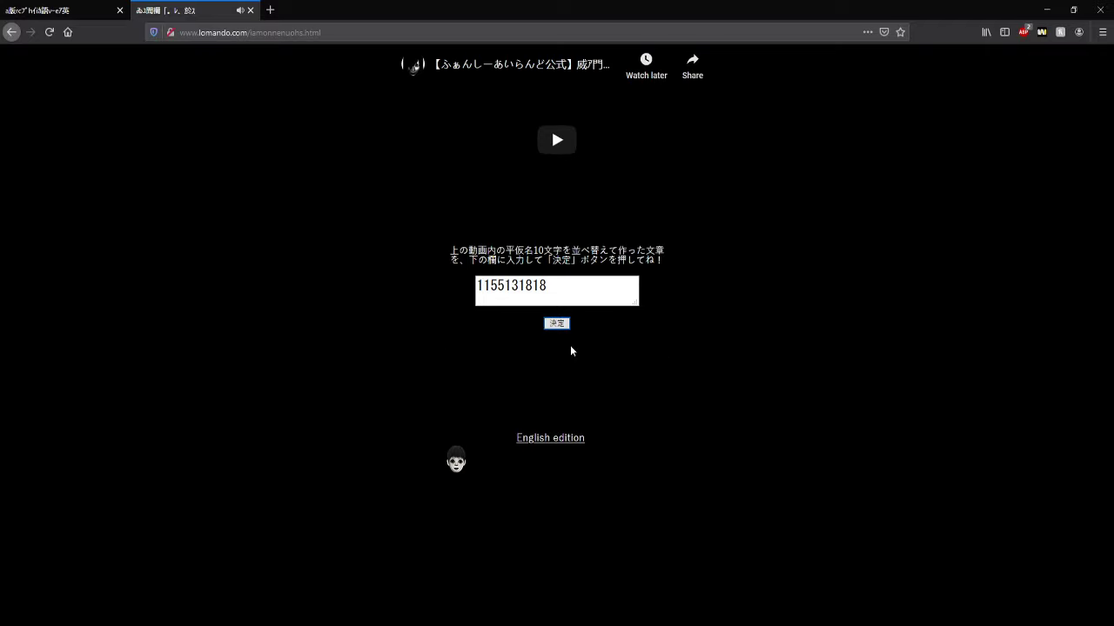
click(578, 438)
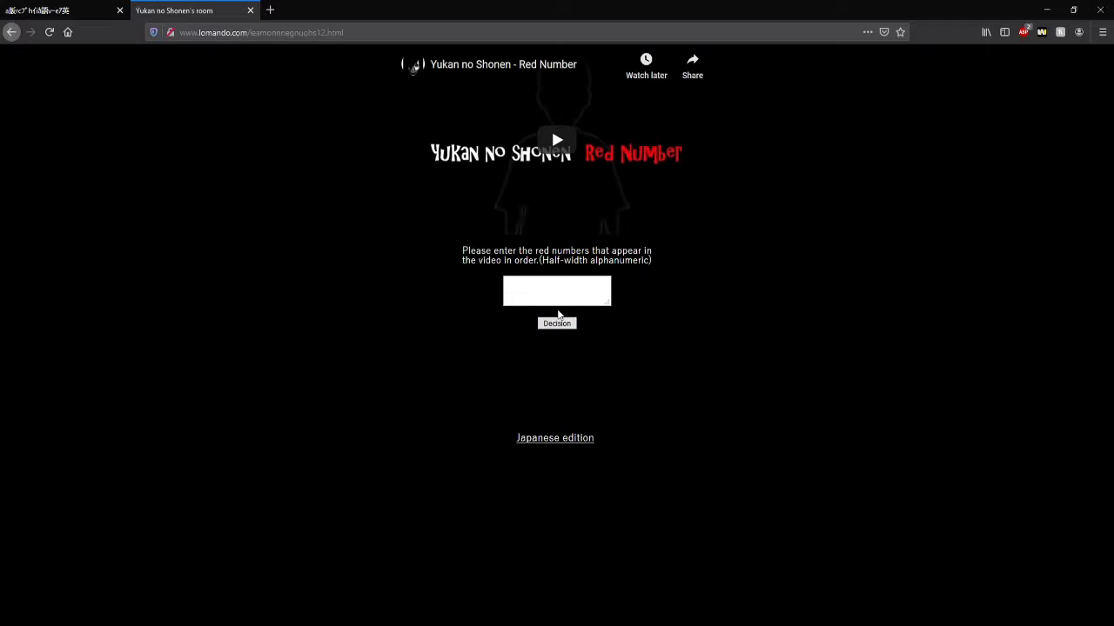
click(558, 298)
key(ctrl+v)
click(559, 326)
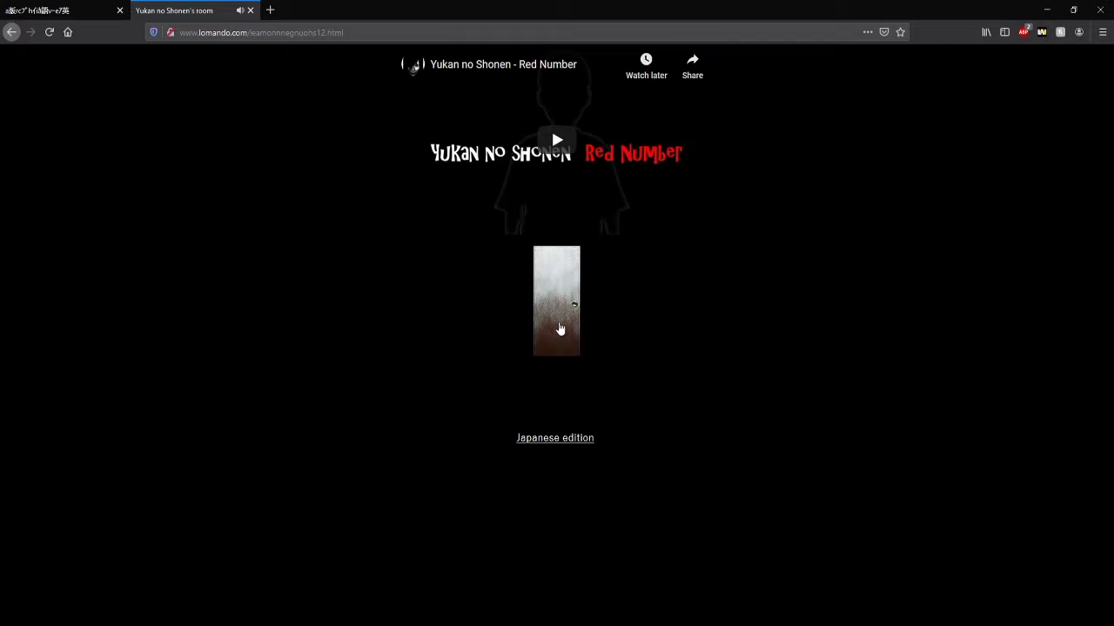
click(559, 329)
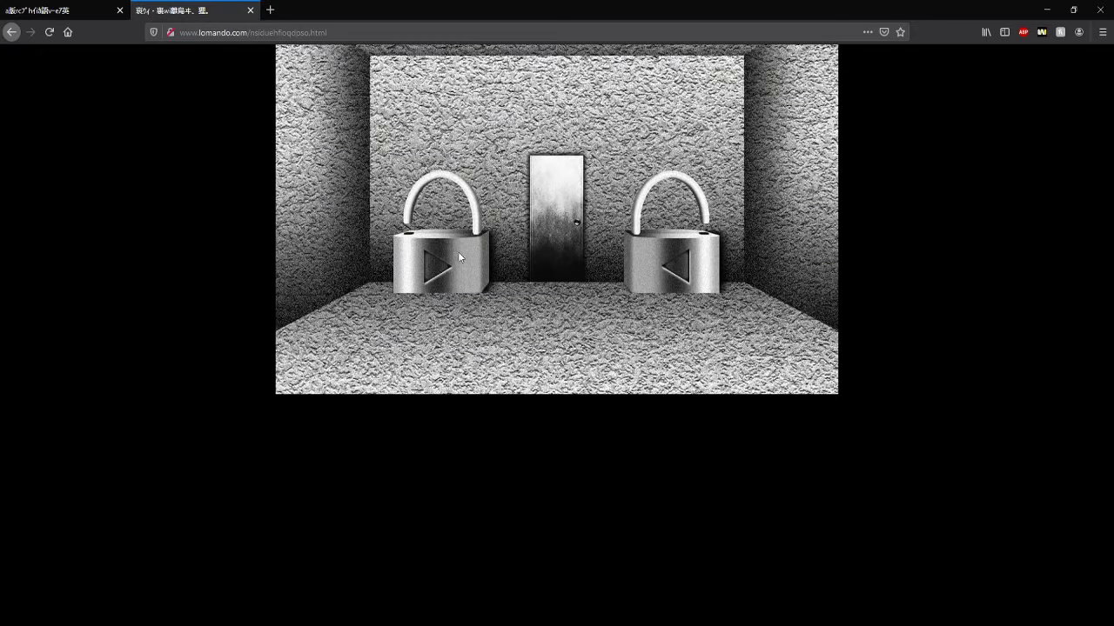
Step: Meet the cursed cat, then play 魔剣, 銃, a red card and 結界 until its HP reaches 000/200
click(562, 229)
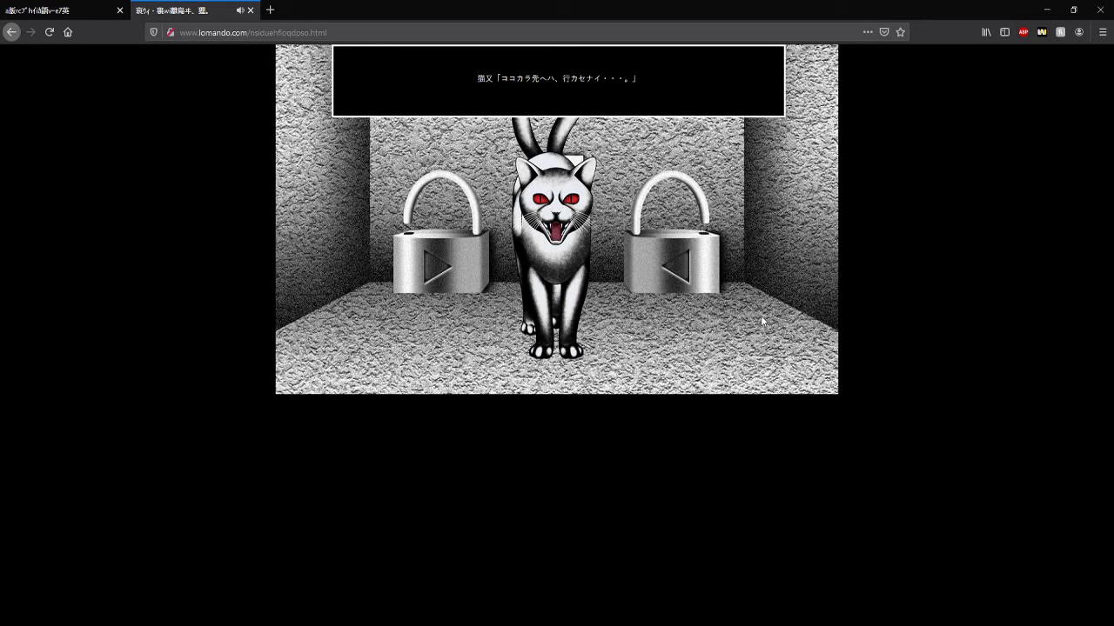
click(759, 318)
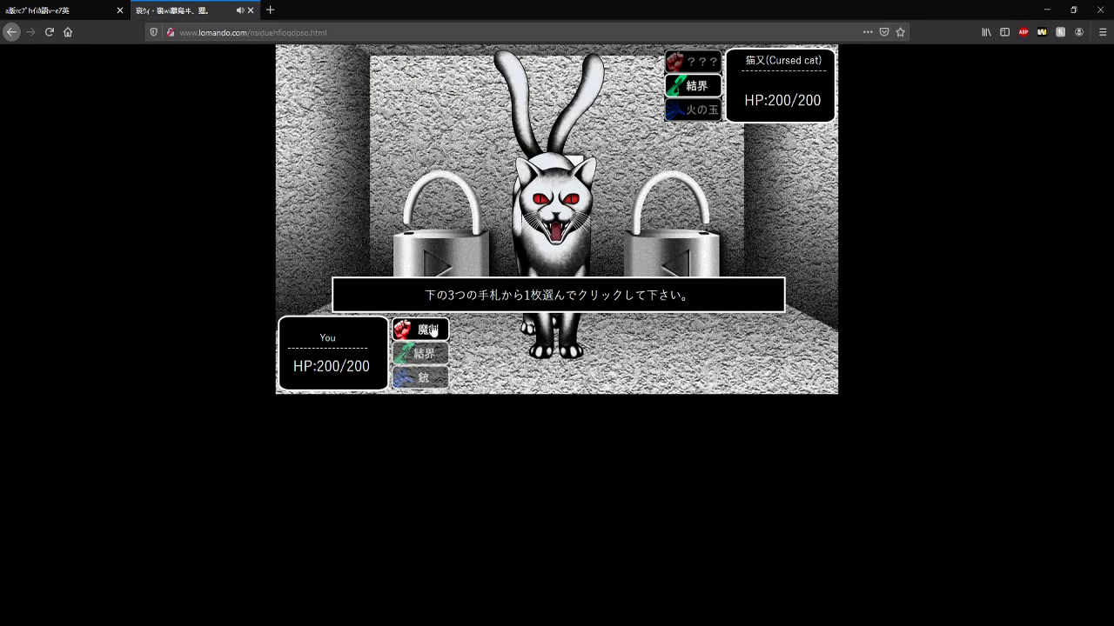
click(432, 330)
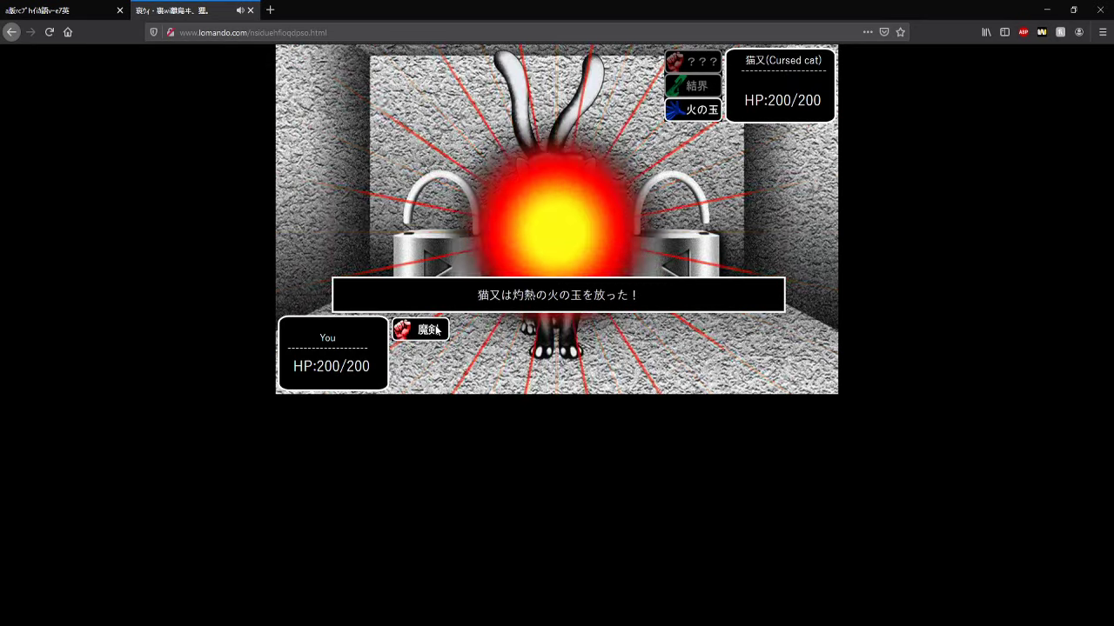
click(428, 377)
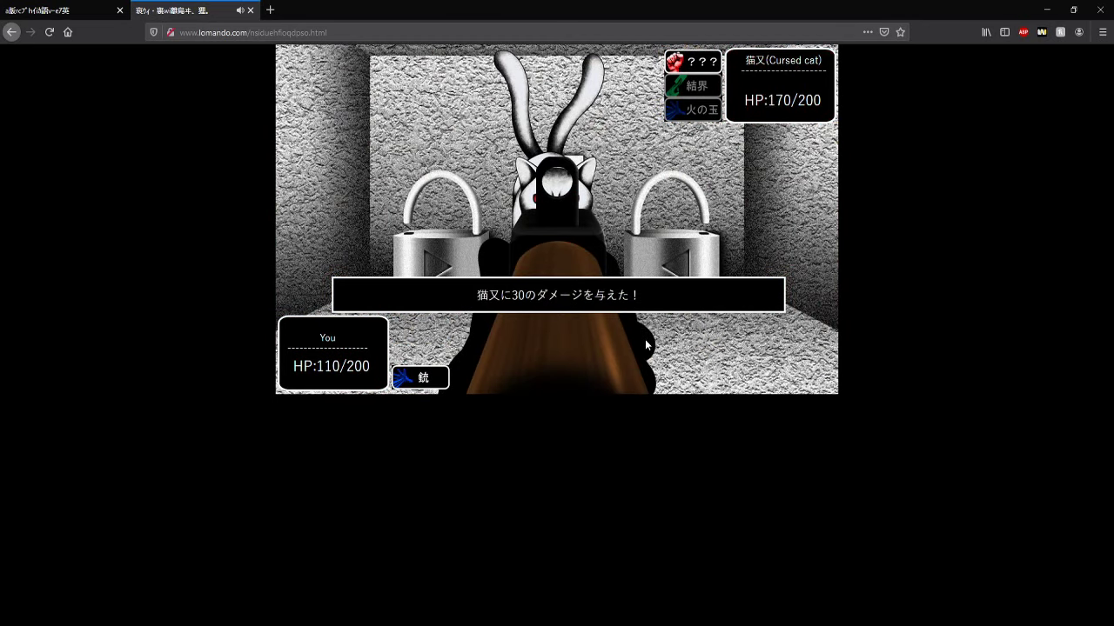
click(422, 325)
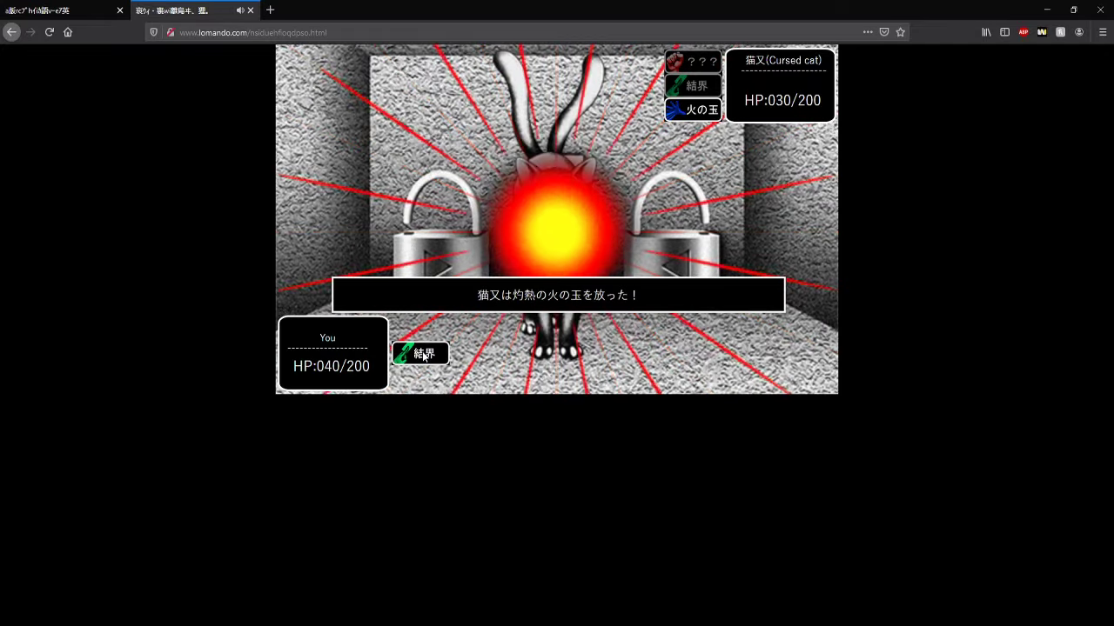
click(423, 354)
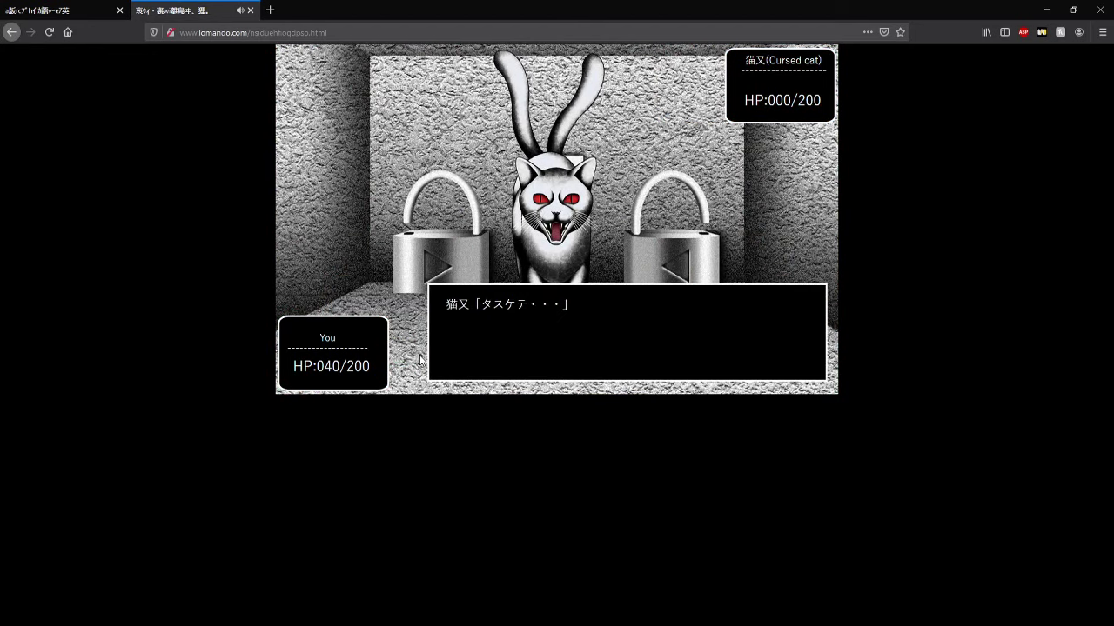
Step: Talk with the defeated, freed cat until it hands over the limited-access room key
click(421, 359)
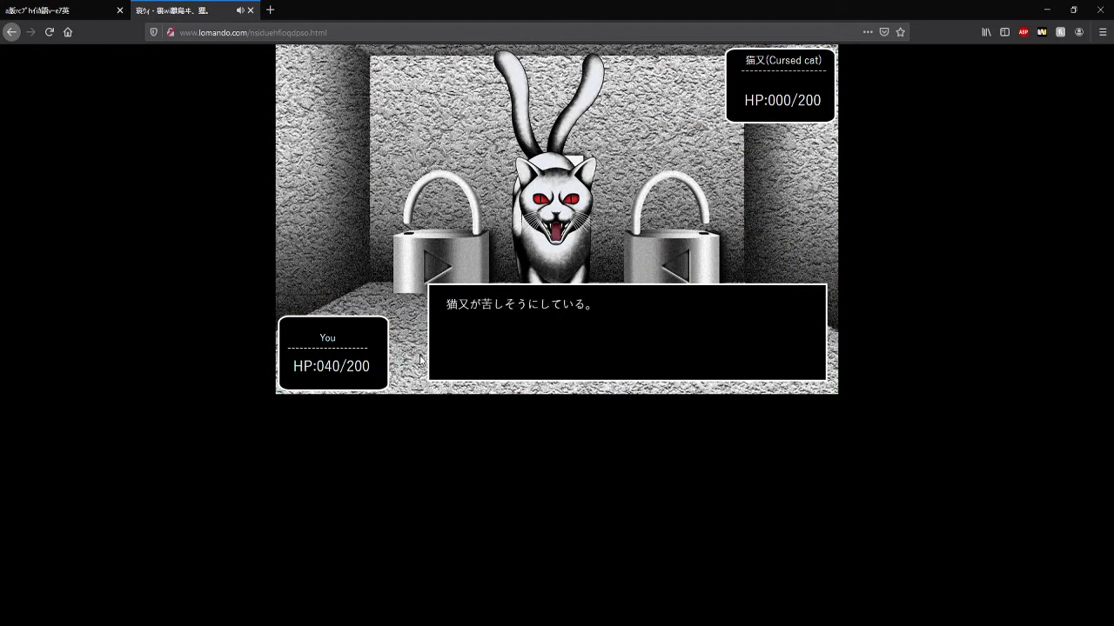
click(553, 244)
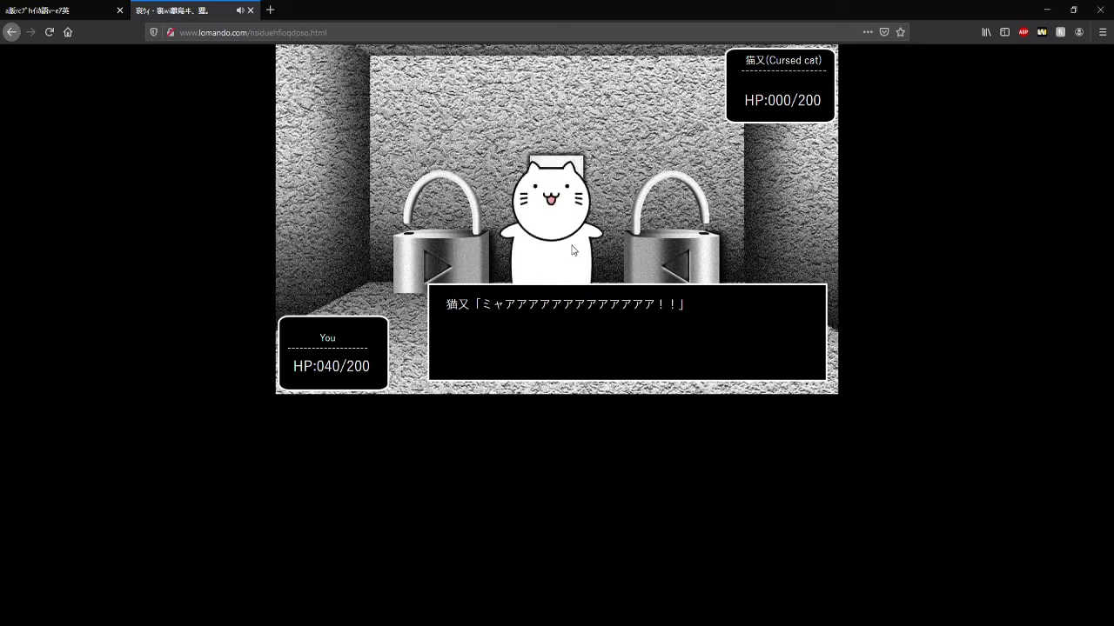
click(572, 249)
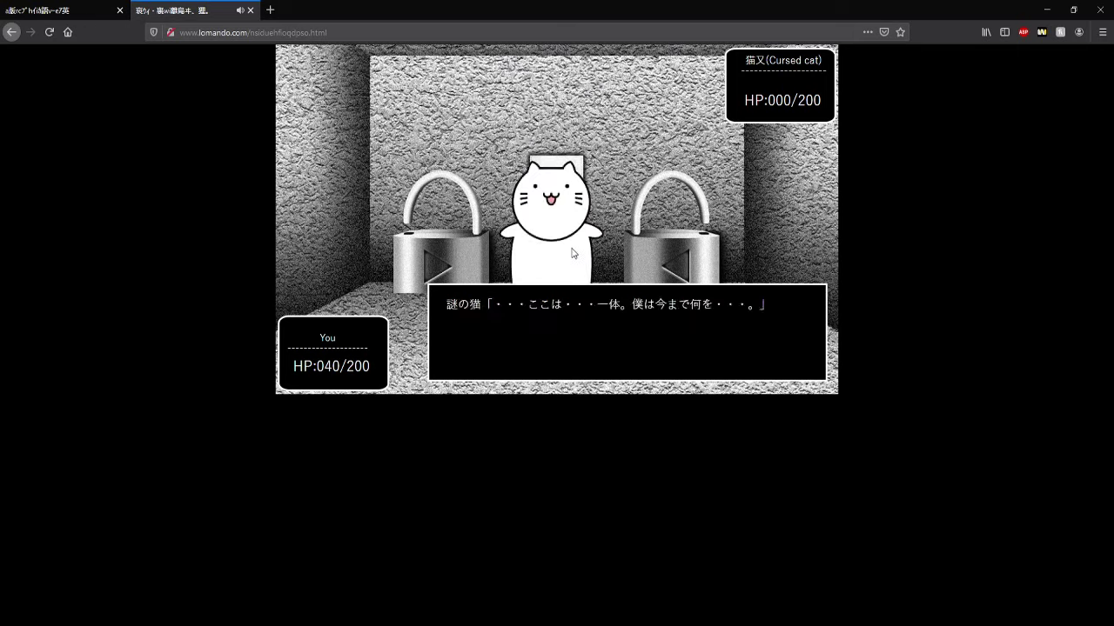
click(572, 256)
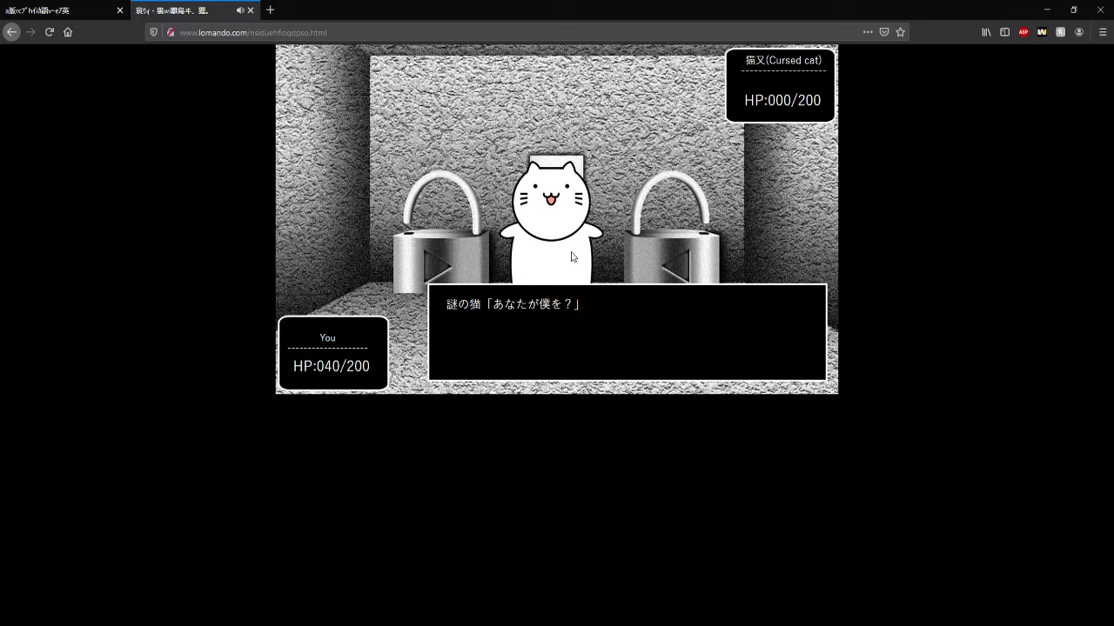
click(572, 257)
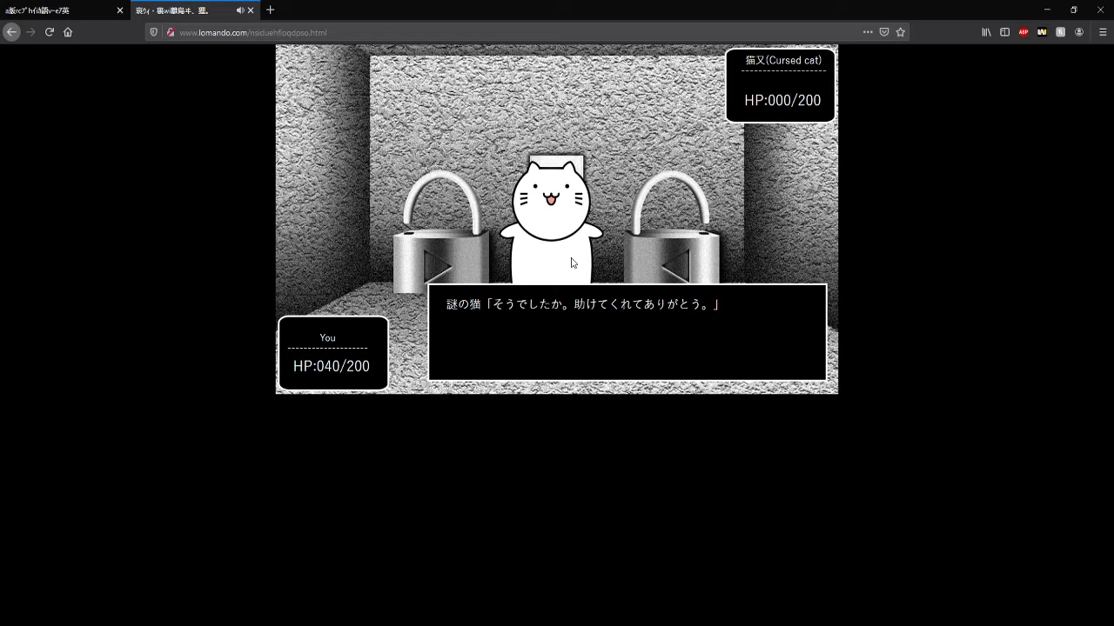
click(571, 261)
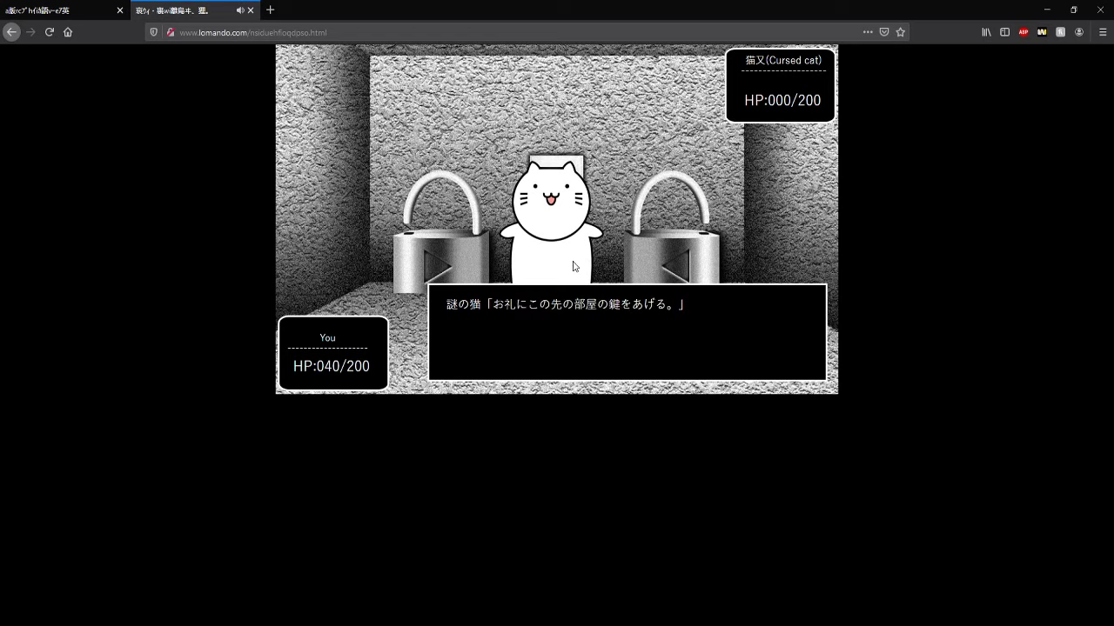
Step: Acknowledge the room key, return to the room and use the key on the door
click(573, 267)
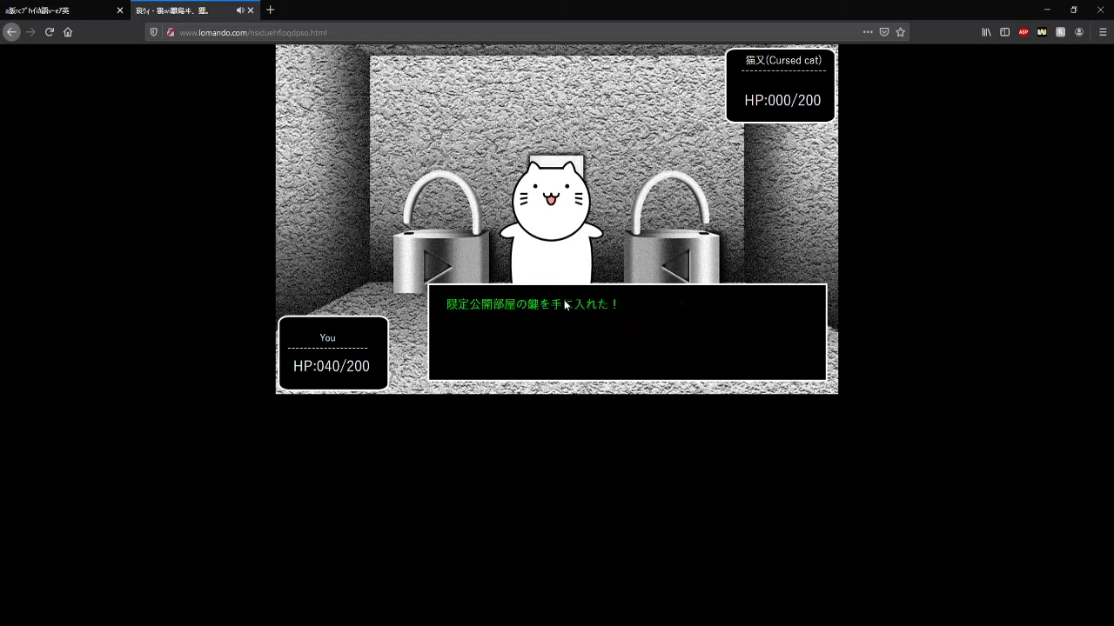
click(570, 220)
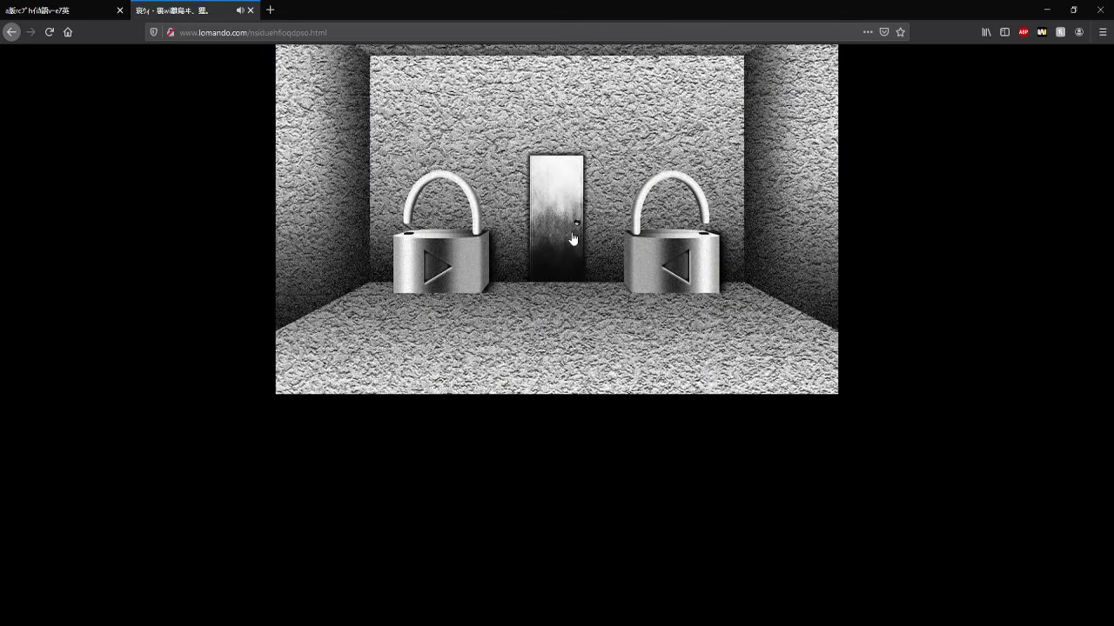
click(573, 234)
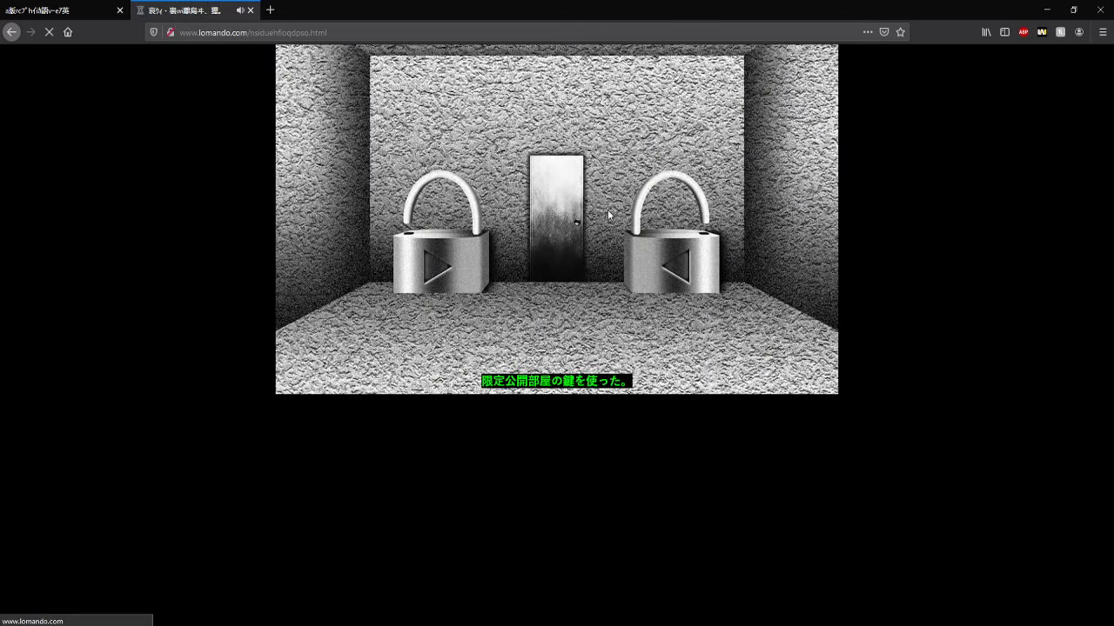
scroll(829, 361, down, 3)
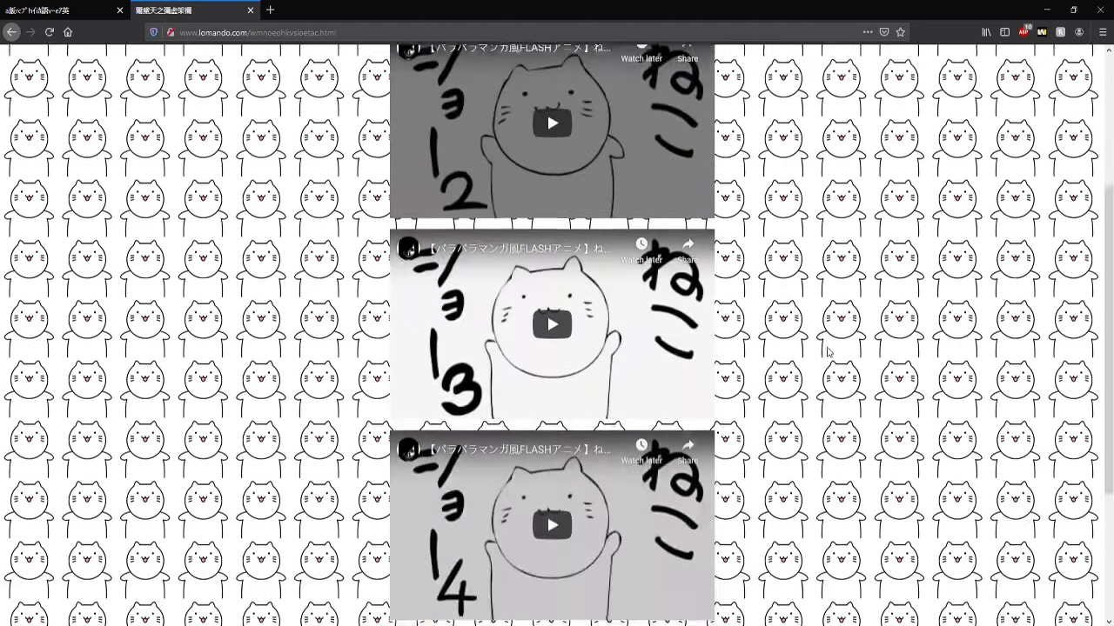
scroll(825, 348, down, 2)
scroll(435, 440, up, 5)
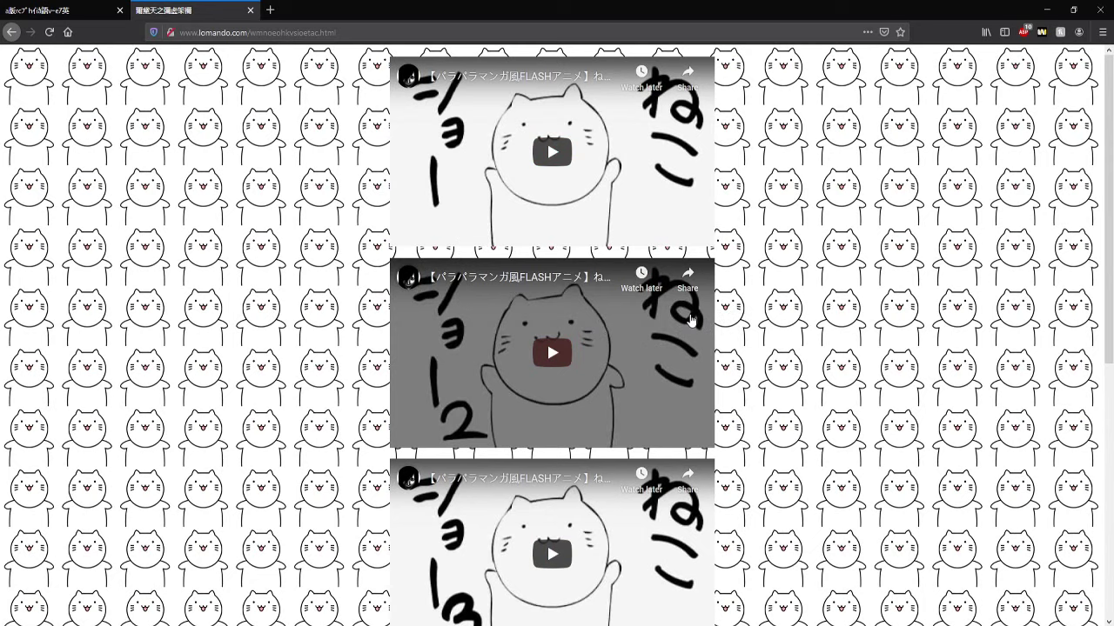
scroll(626, 304, down, 5)
scroll(662, 386, up, 5)
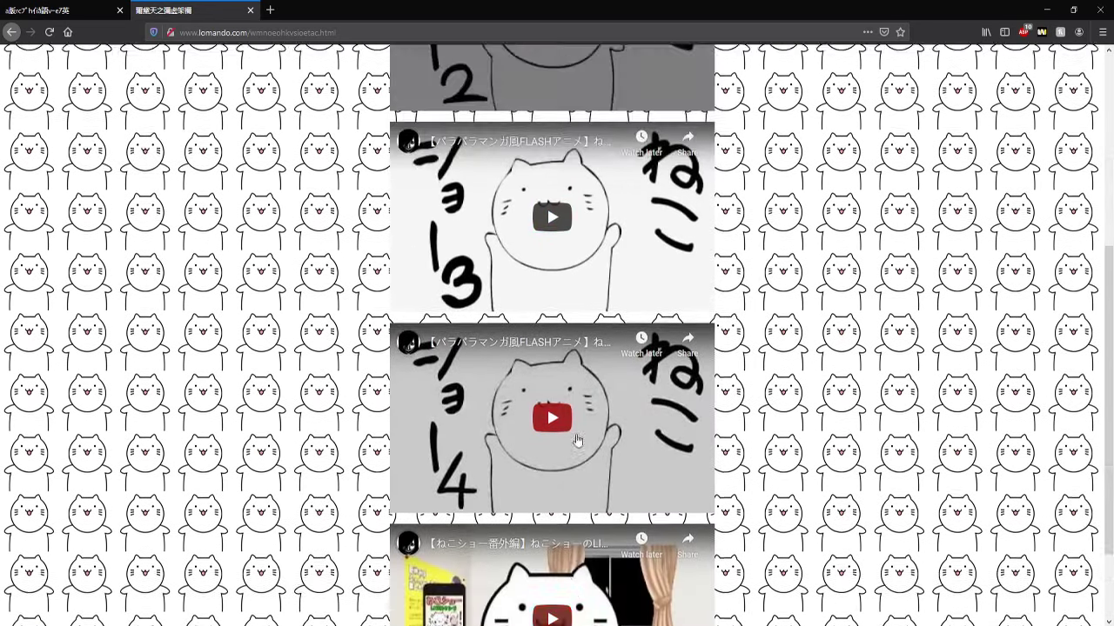